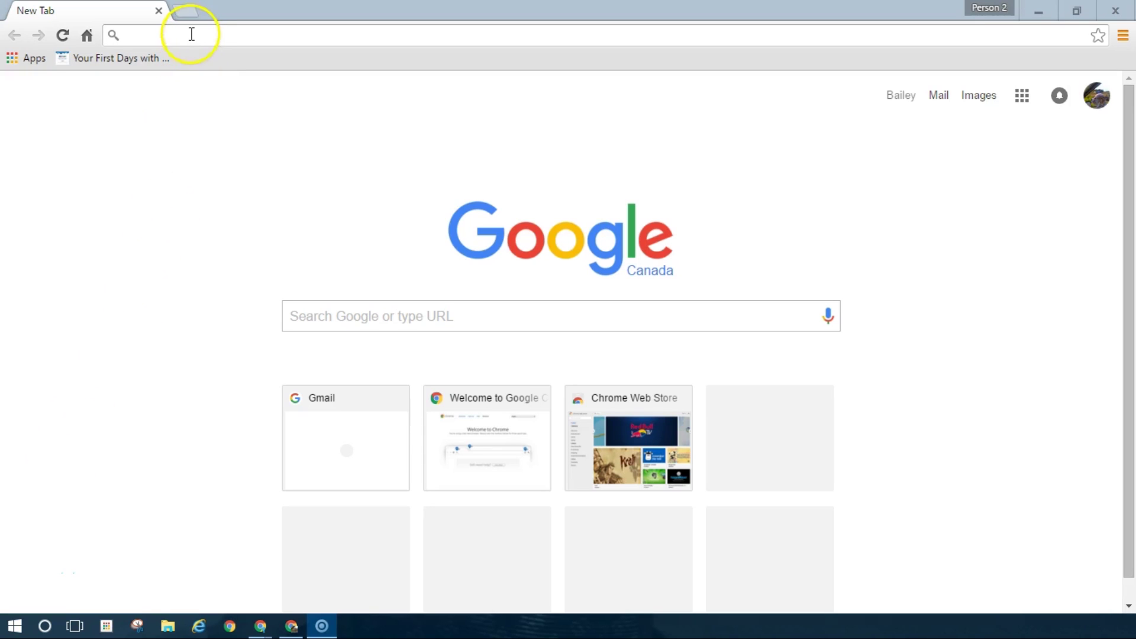
- Go to drive.google.com and create a new Google Docs document from the NEW menu
left_click(191, 34)
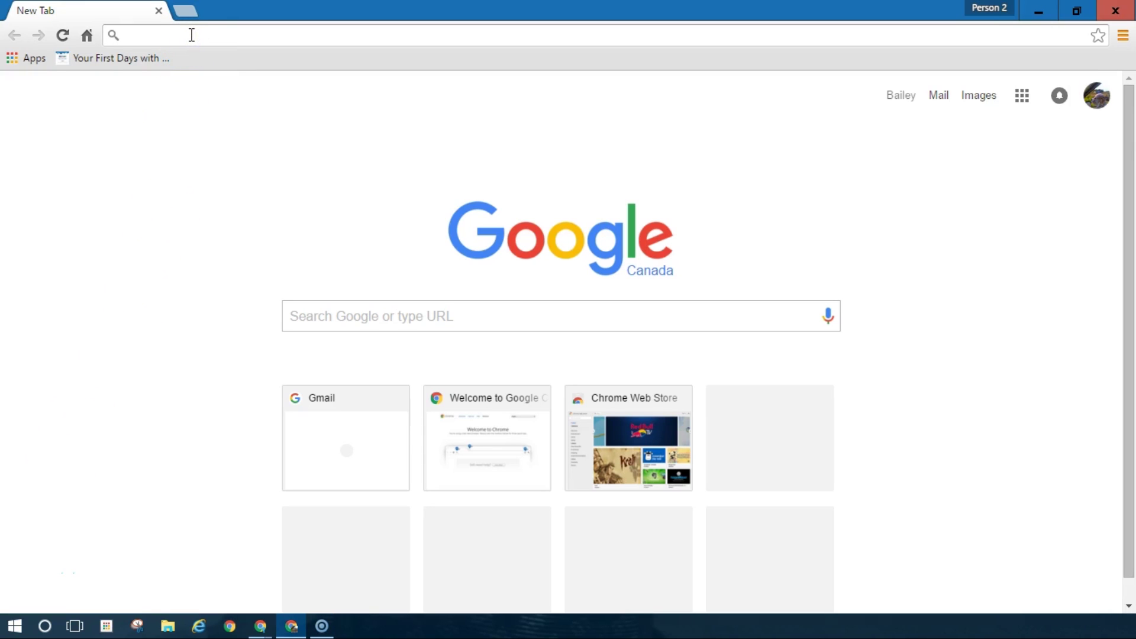
type("drive.google.com/drive/my-drive")
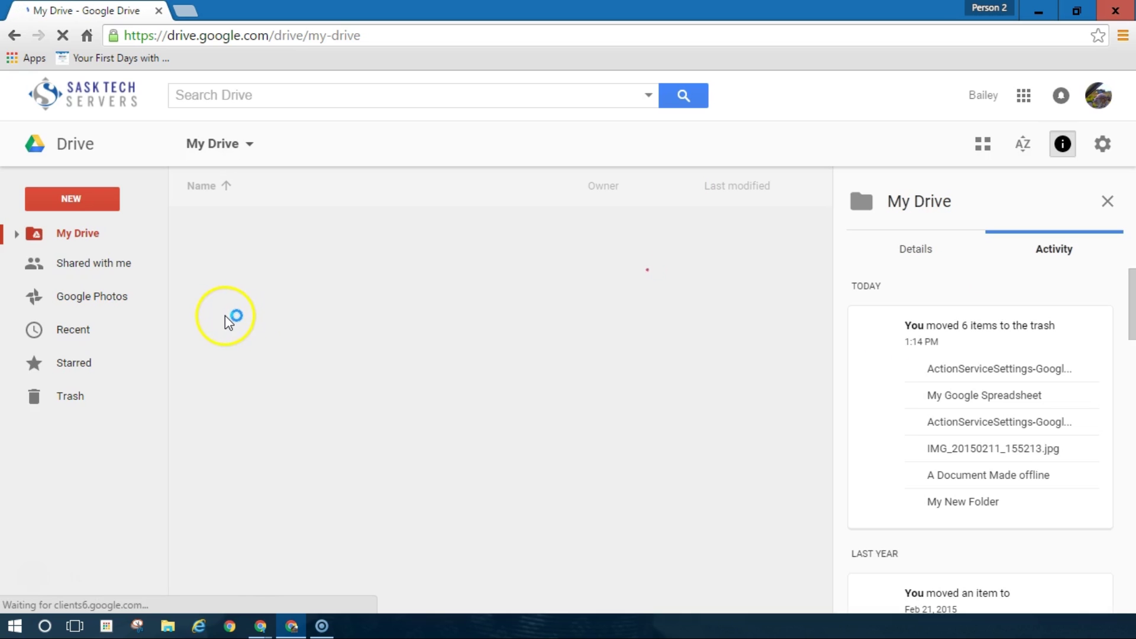
left_click(80, 197)
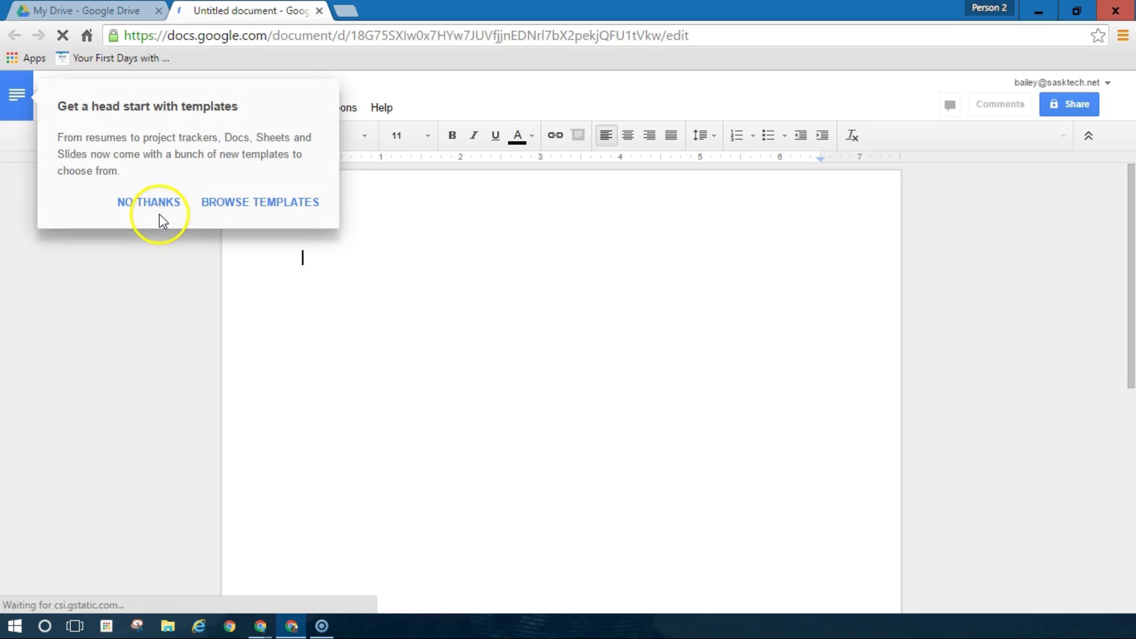
- Dismiss the templates prompt, name the document 'My New Document', and go to File > Download as
left_click(153, 206)
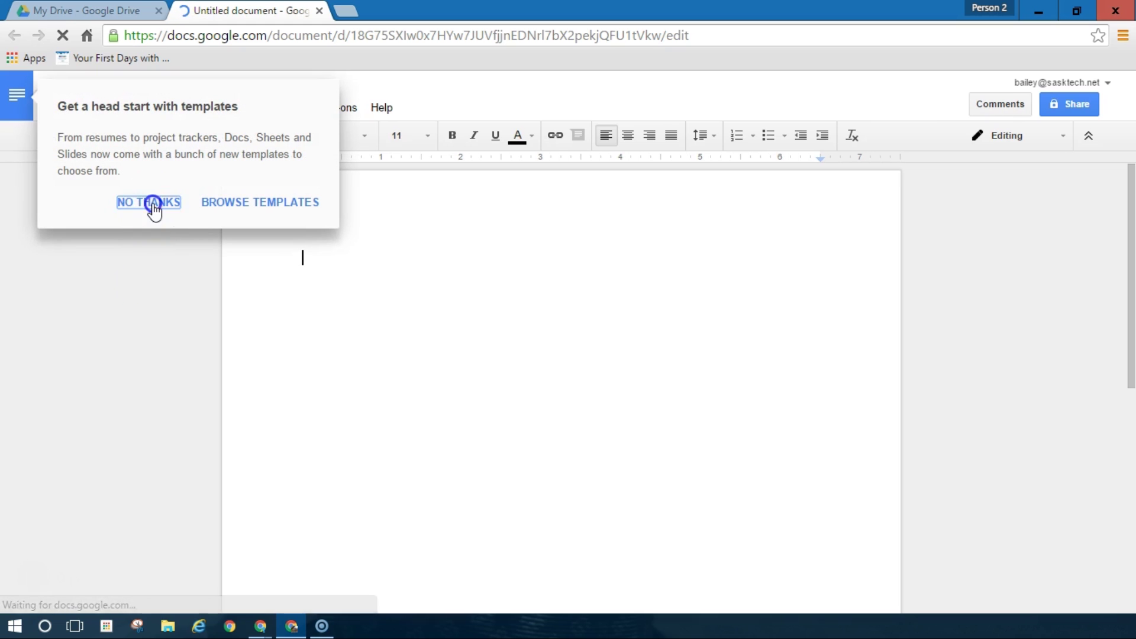
left_click(155, 84)
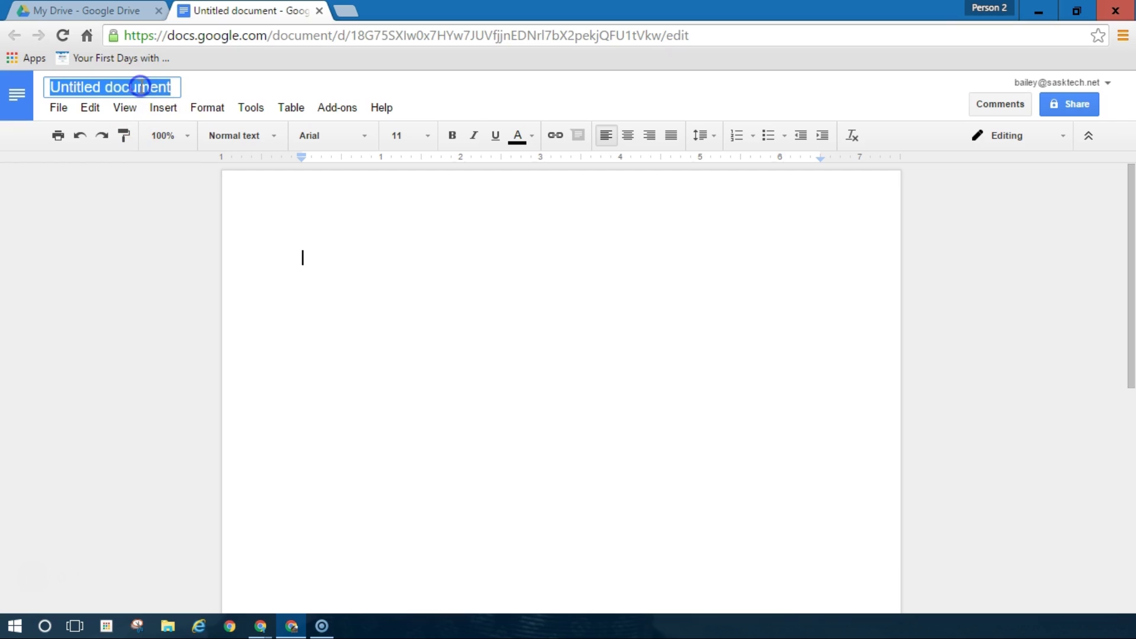
type("My New")
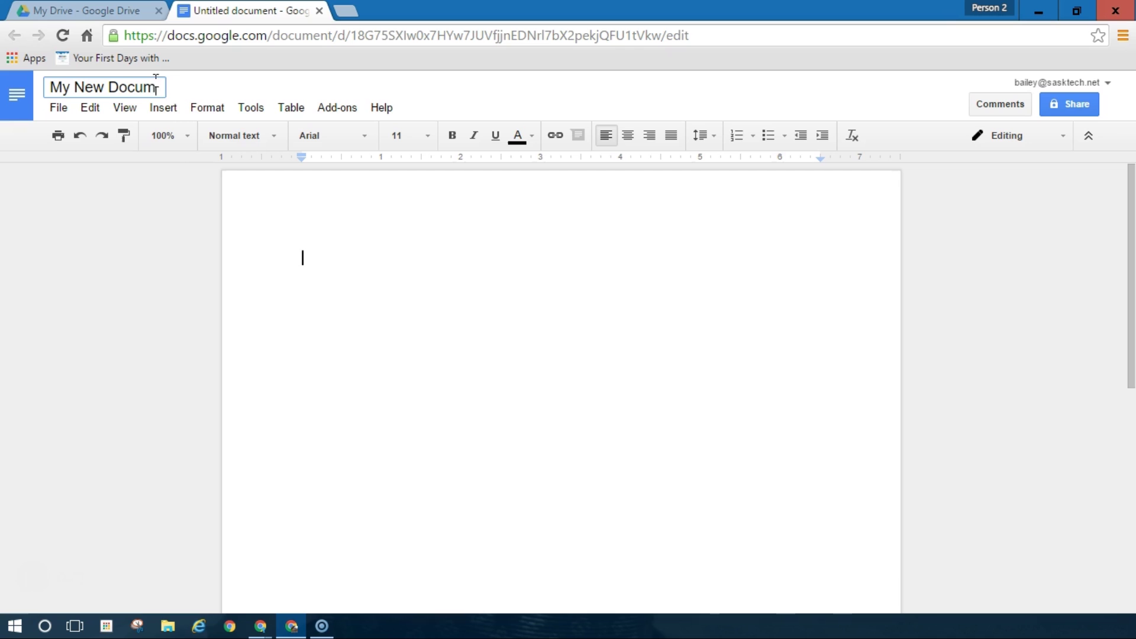
left_click(400, 262)
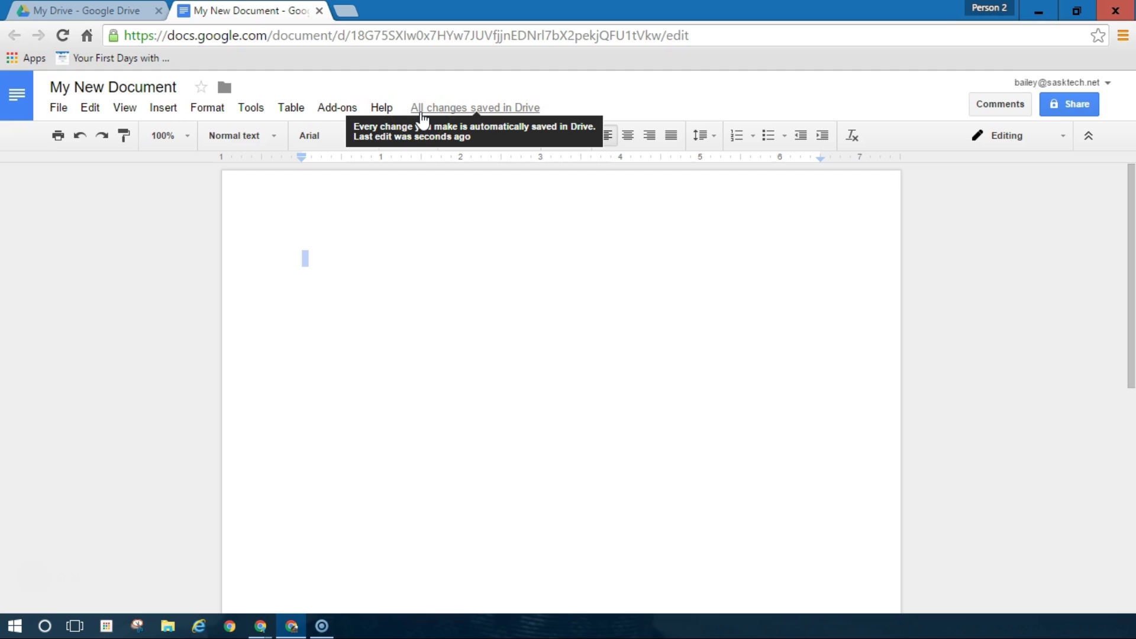
left_click(58, 108)
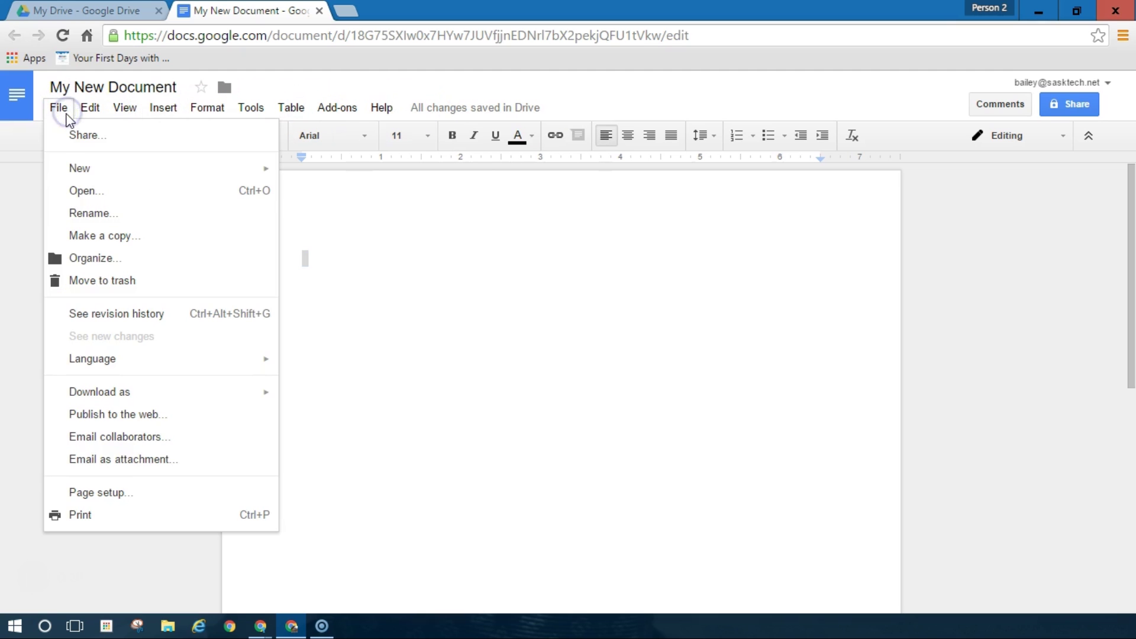
mouse_move(100, 392)
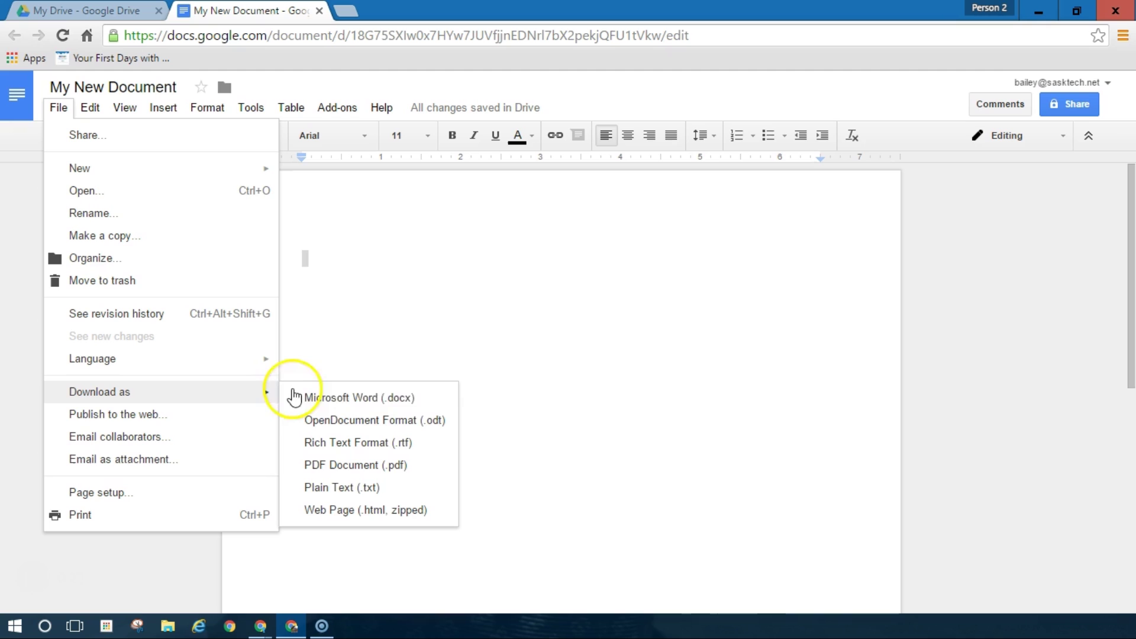
- Browse the Download as formats, then close the document tab with Ctrl+W
left_click(416, 420)
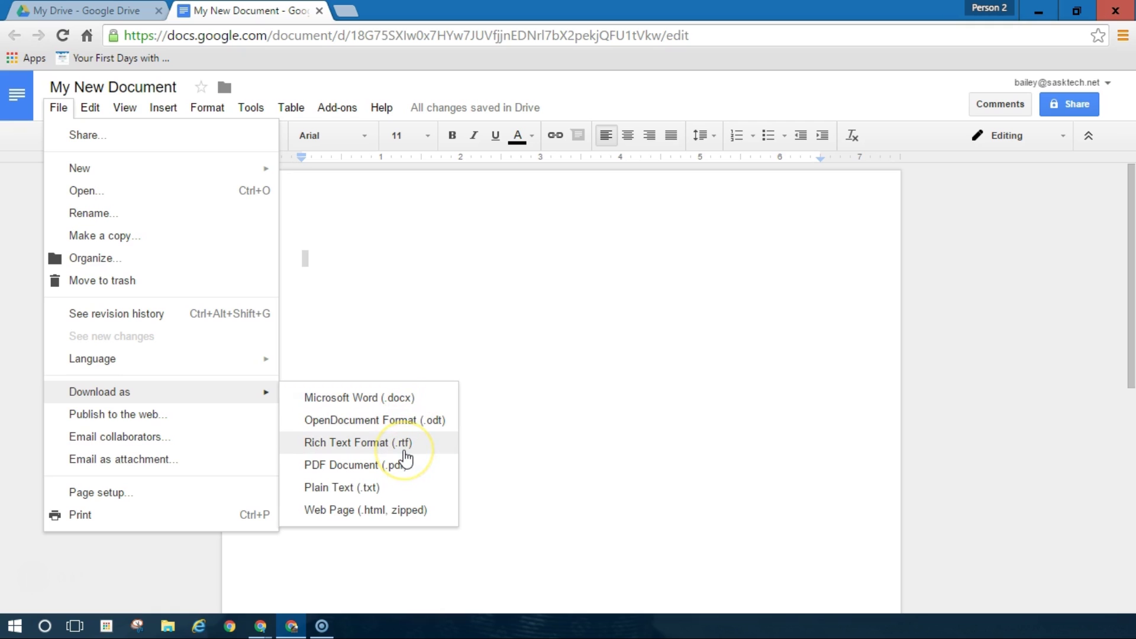
left_click(406, 469)
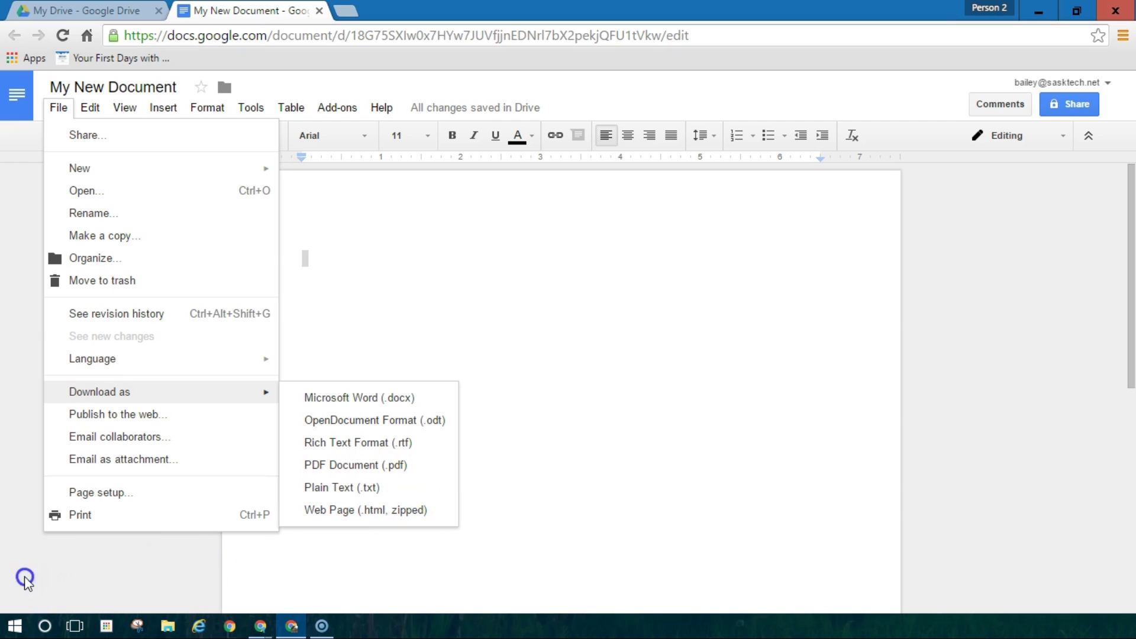
key("ctrl+w")
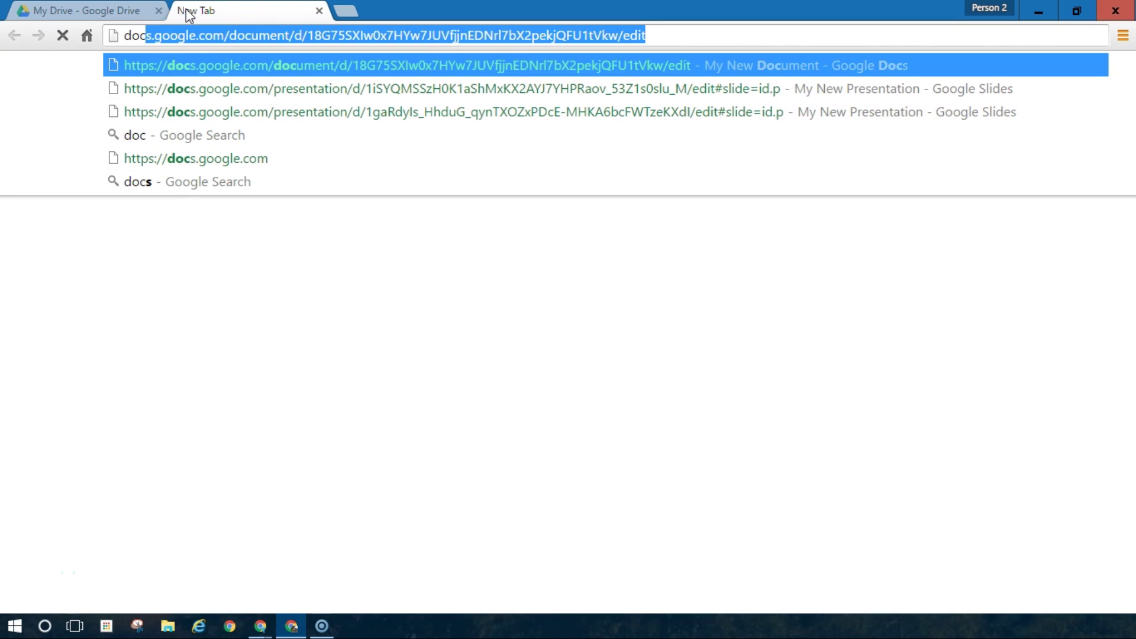
type("s.")
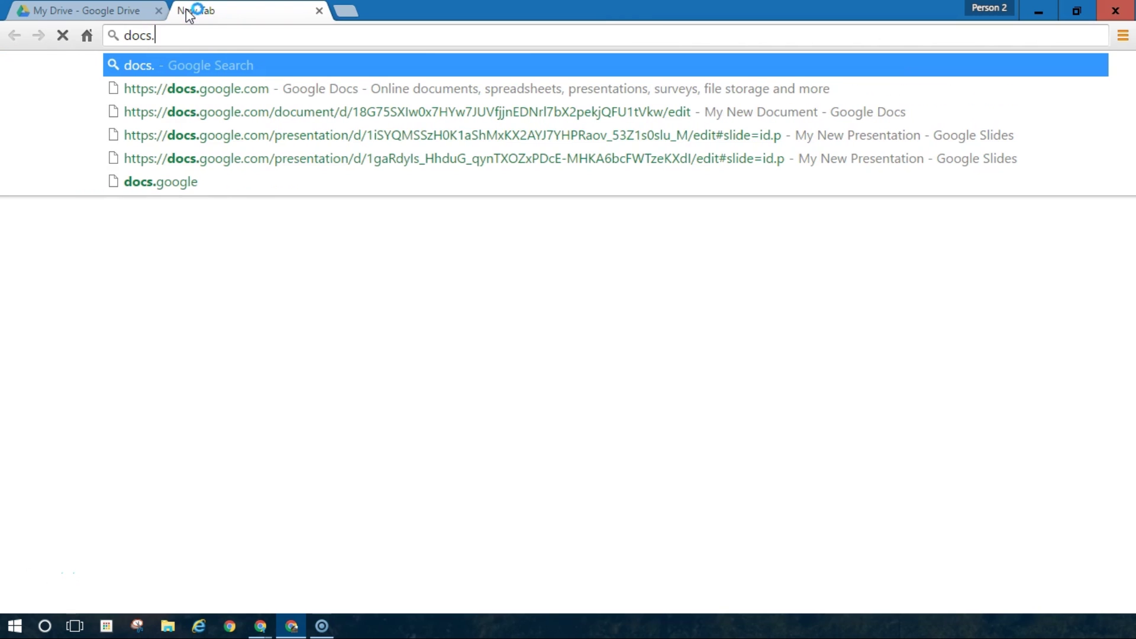
type("google.com/document/u/0/?showDriveBanner=true#")
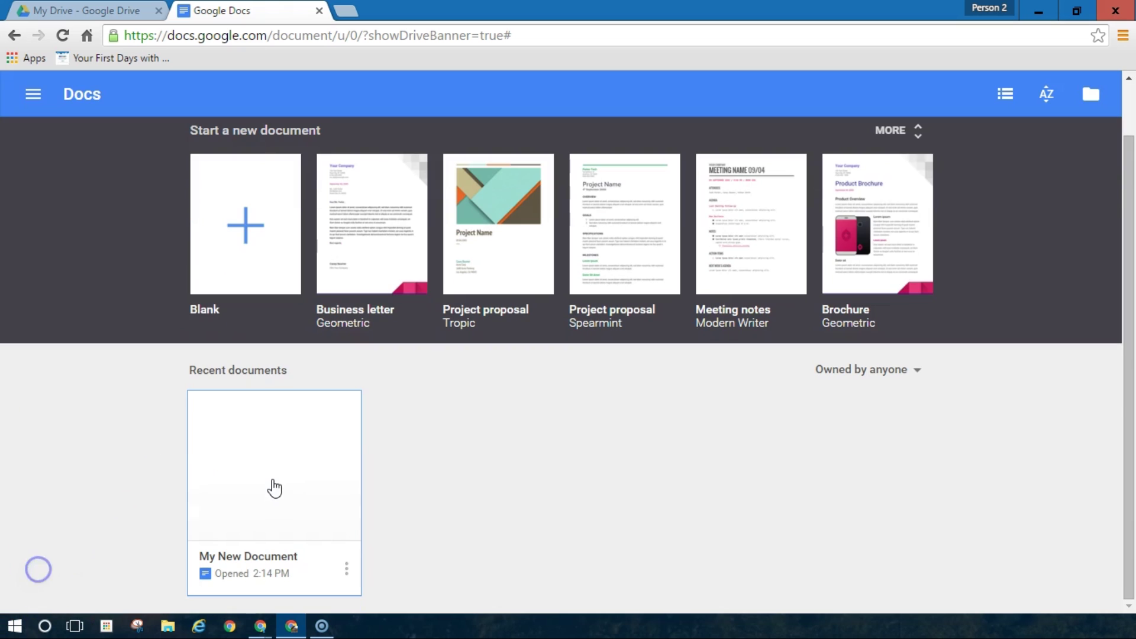
scroll(275, 488, "down", 1)
- Reopen 'My New Document' from the Docs home recent documents
left_click(271, 470)
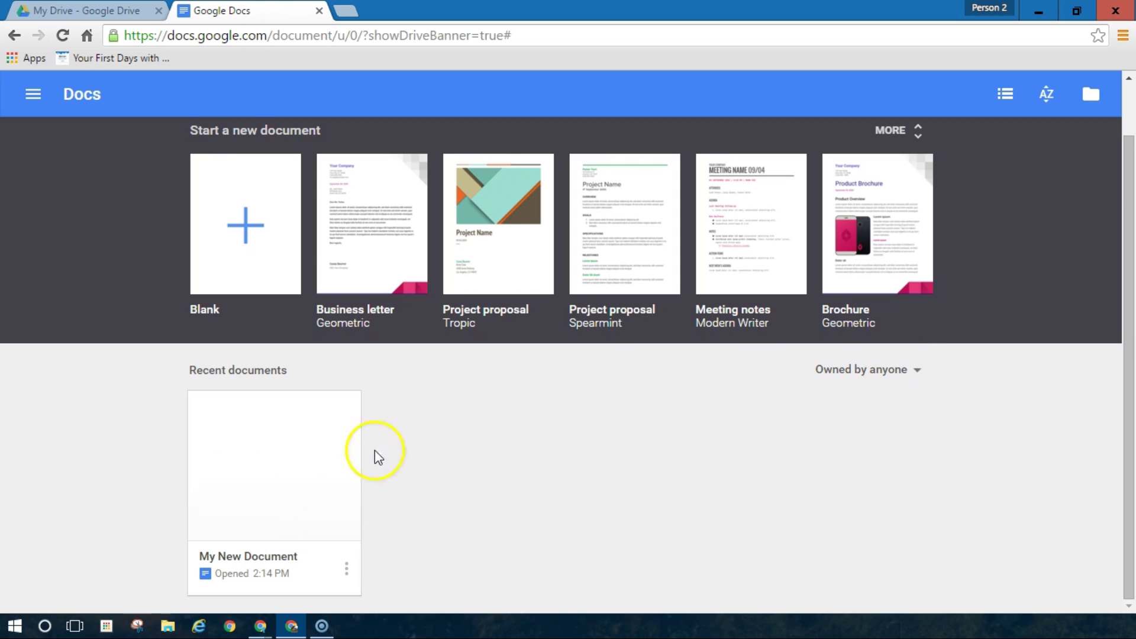
type("Benifits ")
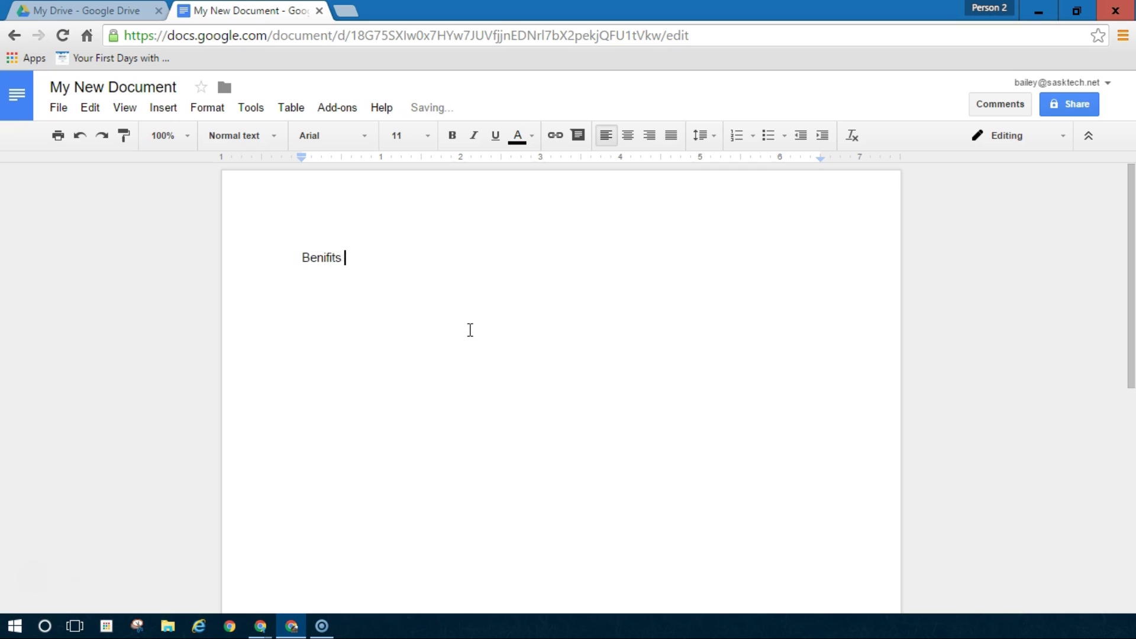
type("of a Google Document")
- Correct 'Benifits' to 'Benefits' and make the second line a bullet, removing the stray 'and'
right_click(329, 261)
left_click(533, 260)
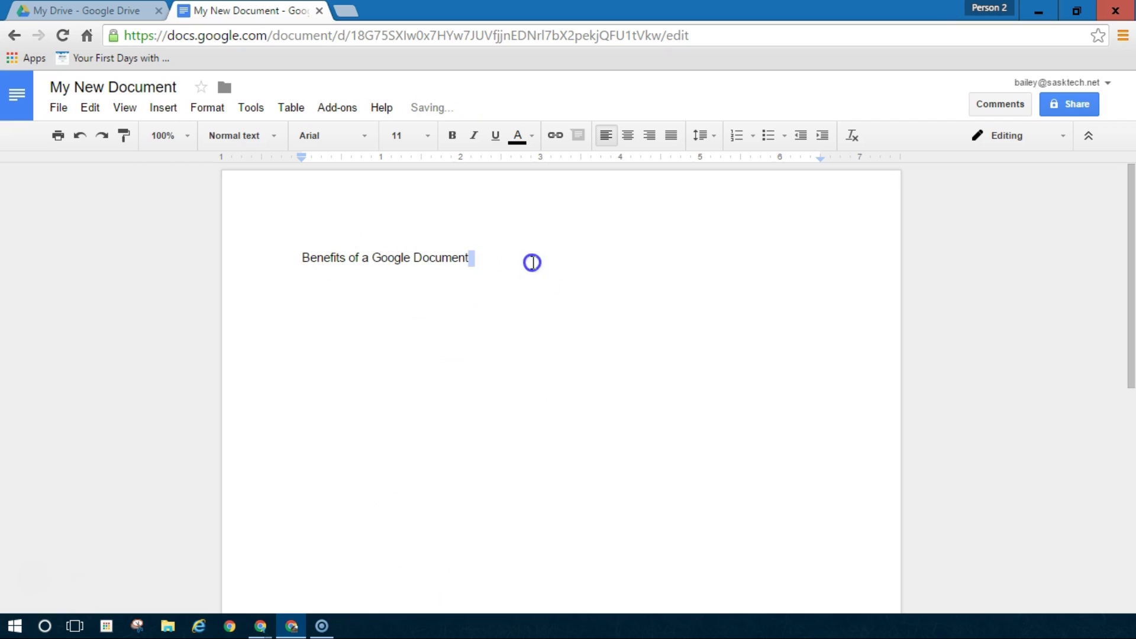
key("Return")
type("Your settings and files go where you go!")
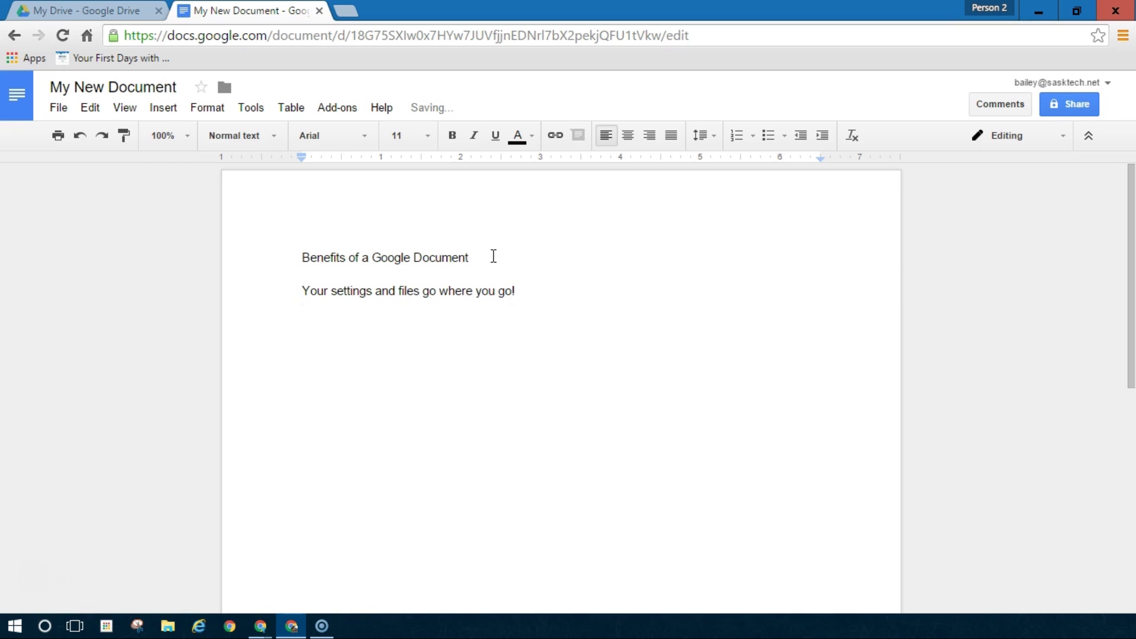
double_click(376, 291)
key("BackSpace")
type(", applications ")
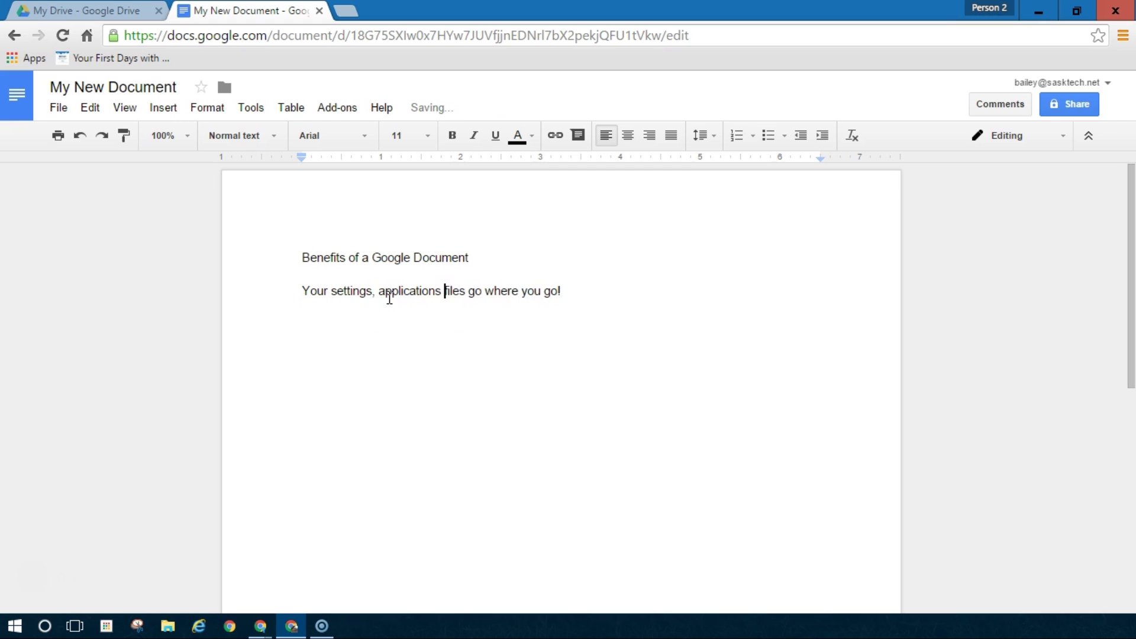
type("and")
left_click(769, 135)
- Apply Title style to the heading 'Benefits of a Google Document'
left_click_drag(470, 257, 249, 246)
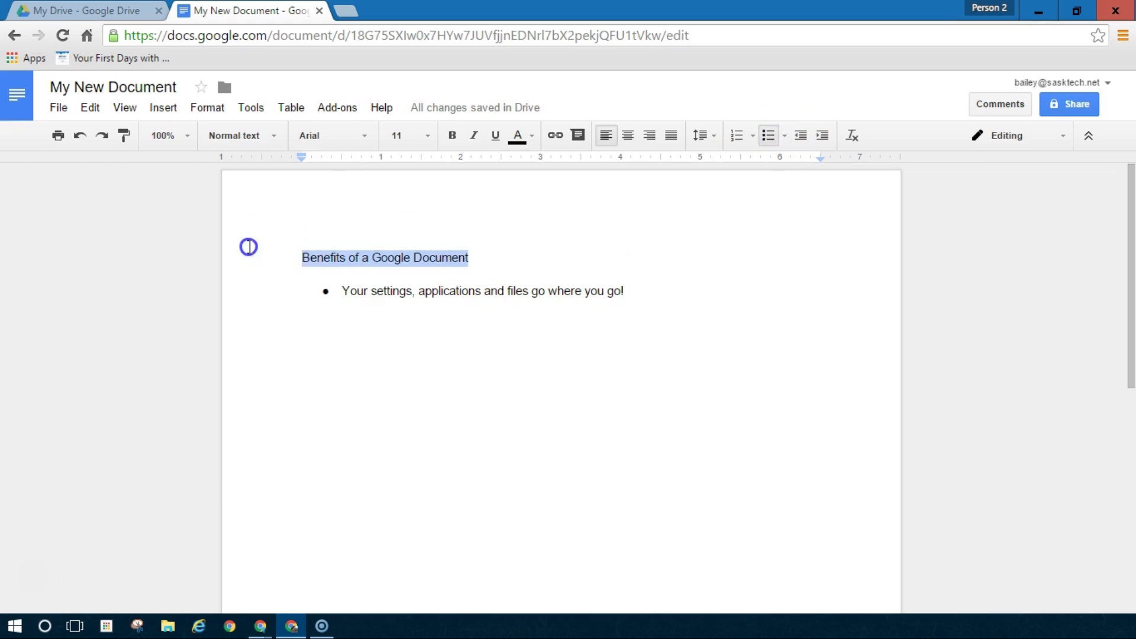
left_click(242, 135)
left_click(258, 221)
- Add the second and third bulleted benefits below the first
left_click(669, 330)
key("Return")
key("Return")
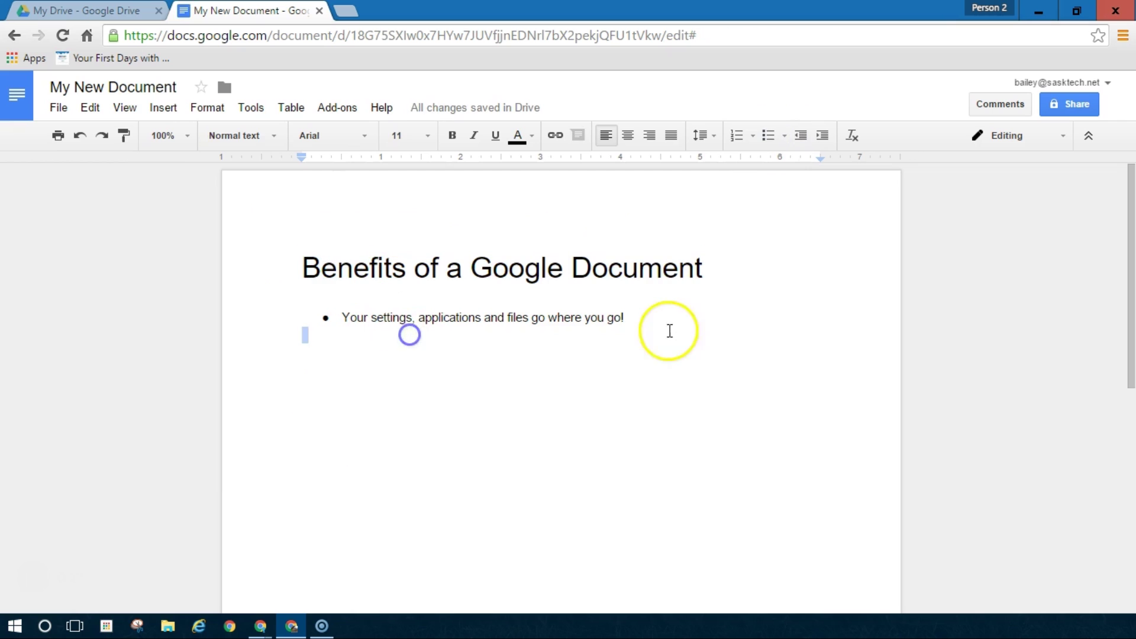
key("Return")
type("Always backed up in Google")
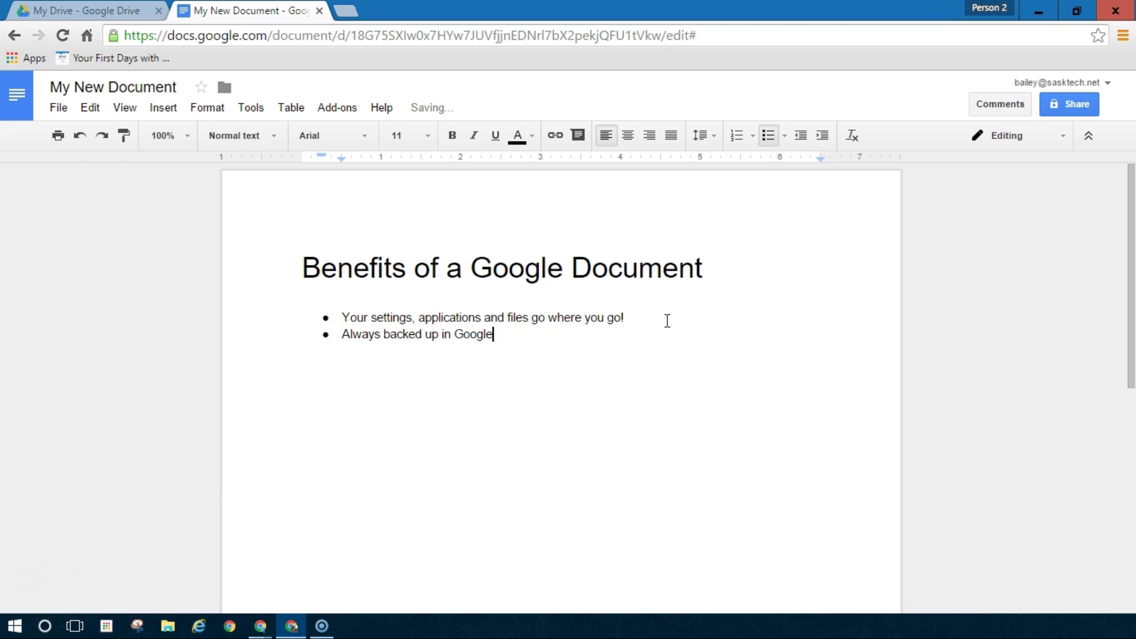
key("Return")
type("See a Revision History of your")
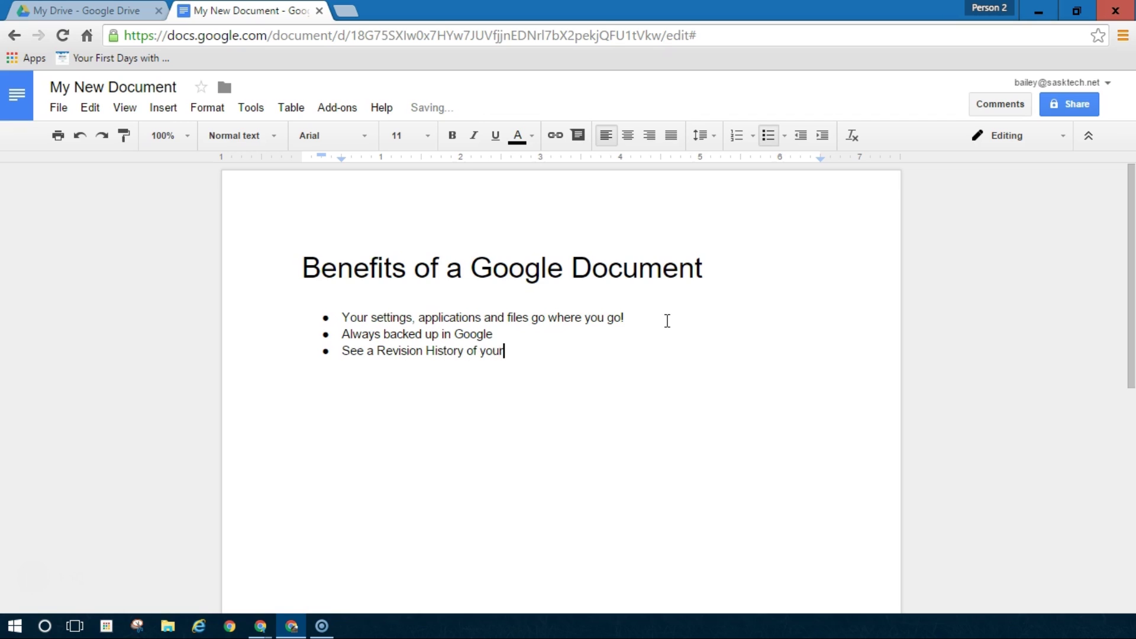
type(" File")
left_click(59, 110)
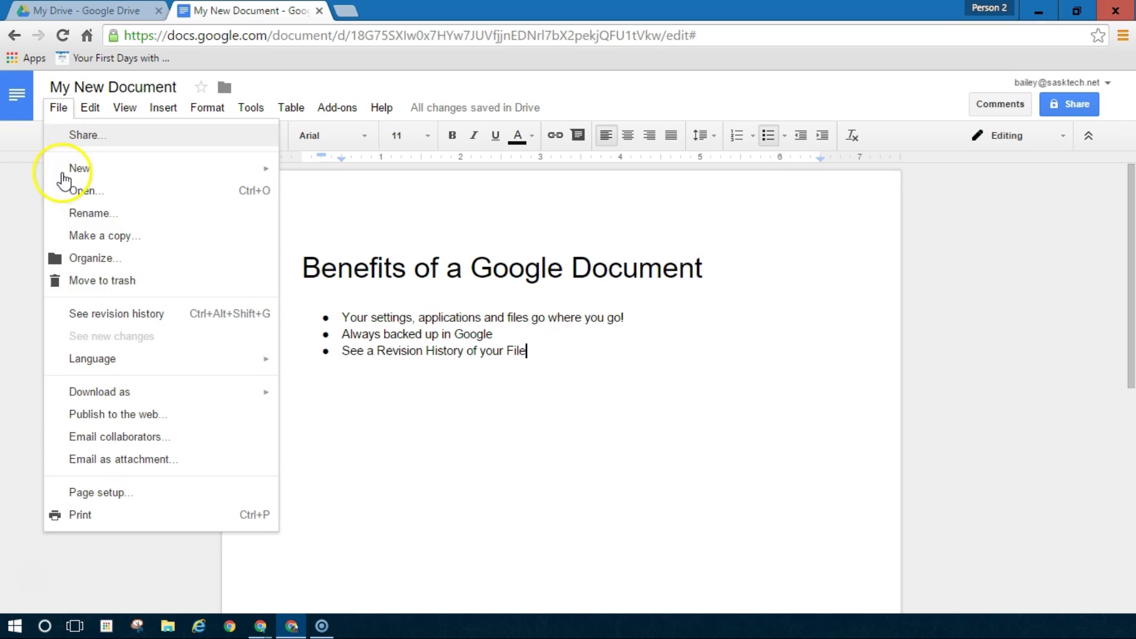
left_click(73, 316)
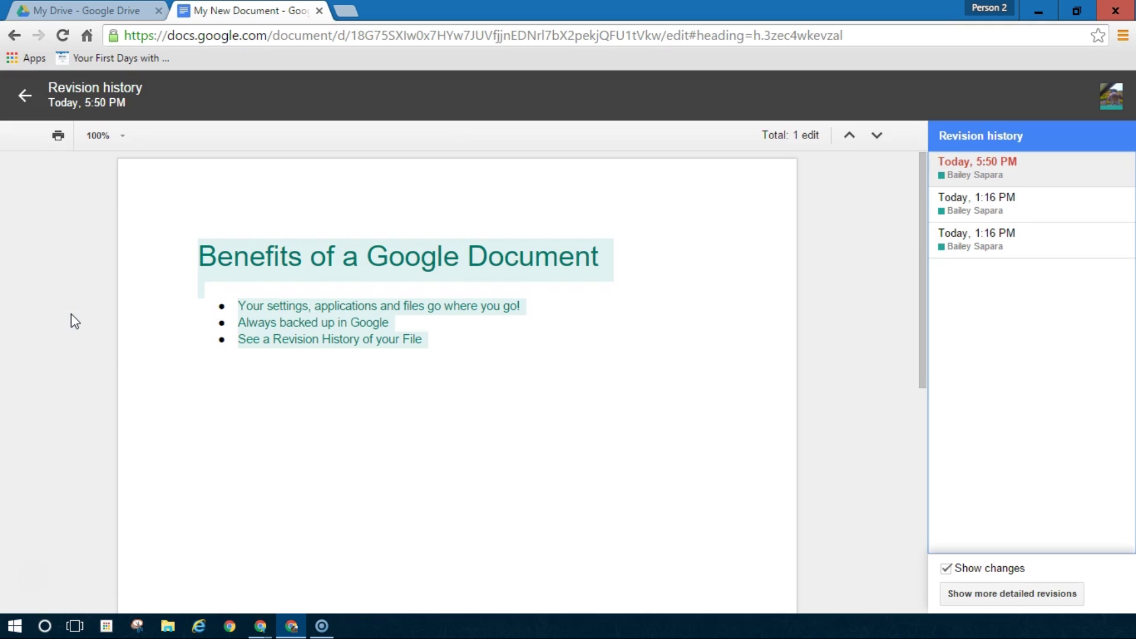
left_click(994, 597)
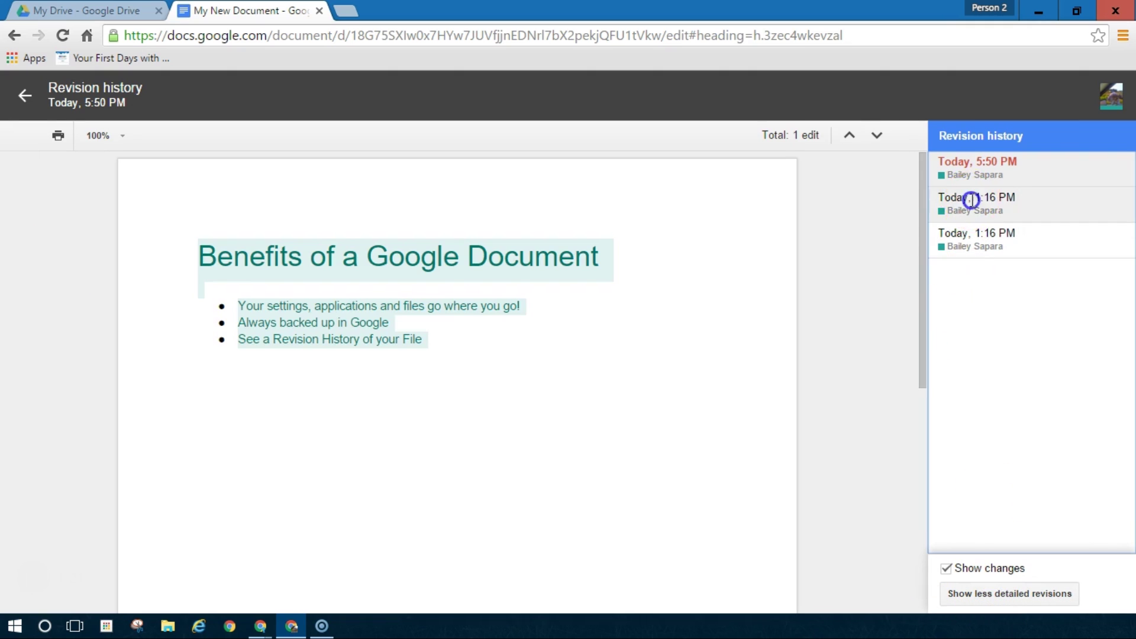
left_click(971, 200)
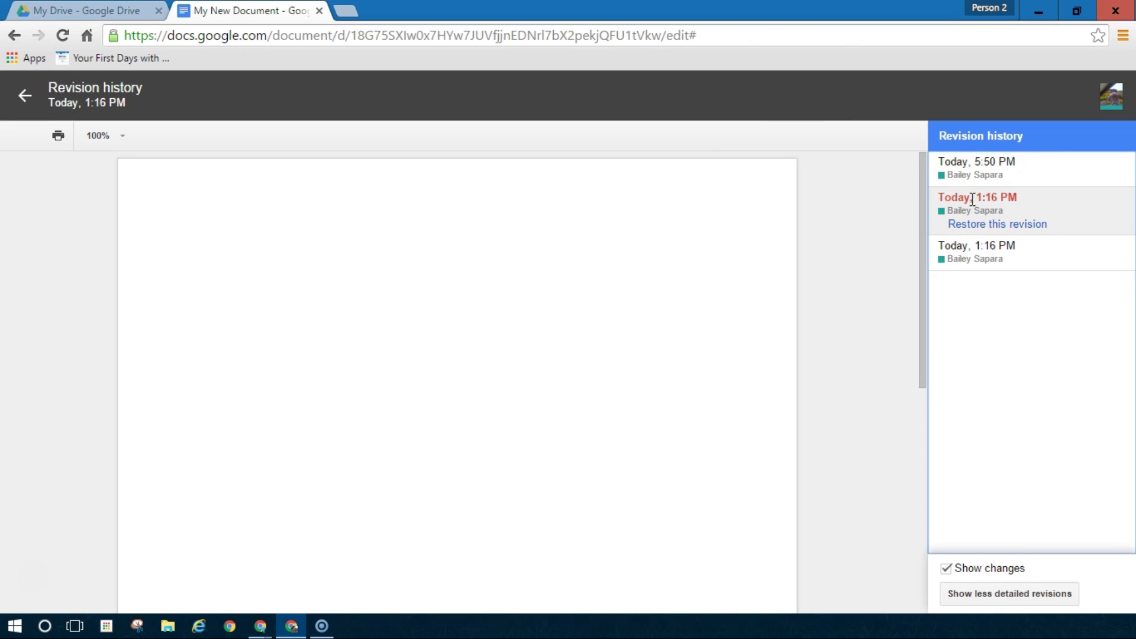
left_click(978, 167)
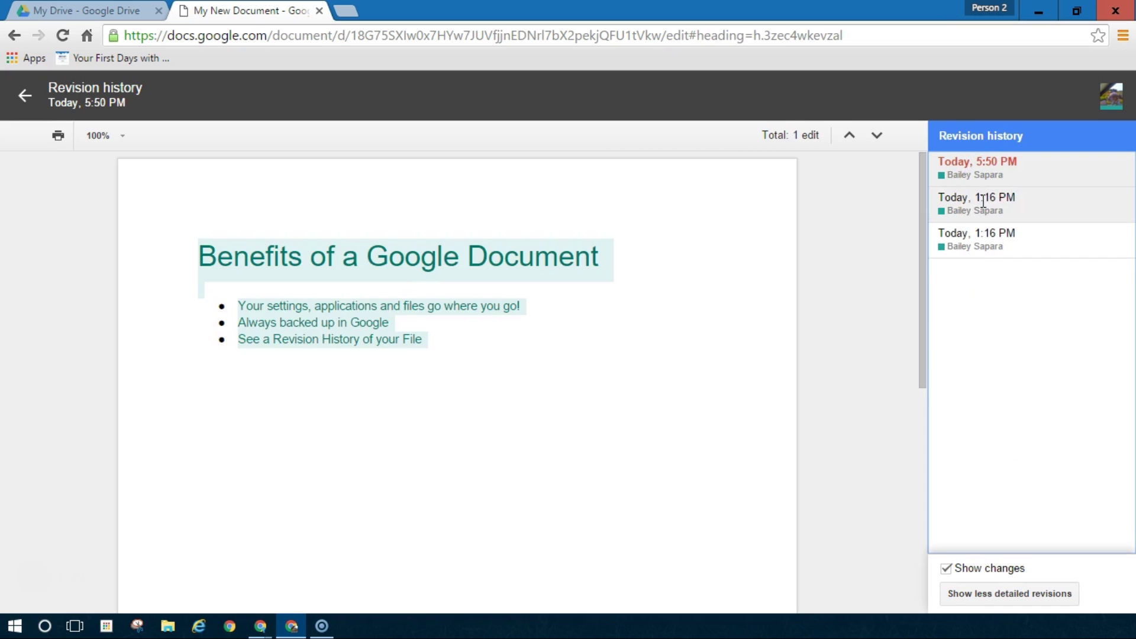
left_click(983, 199)
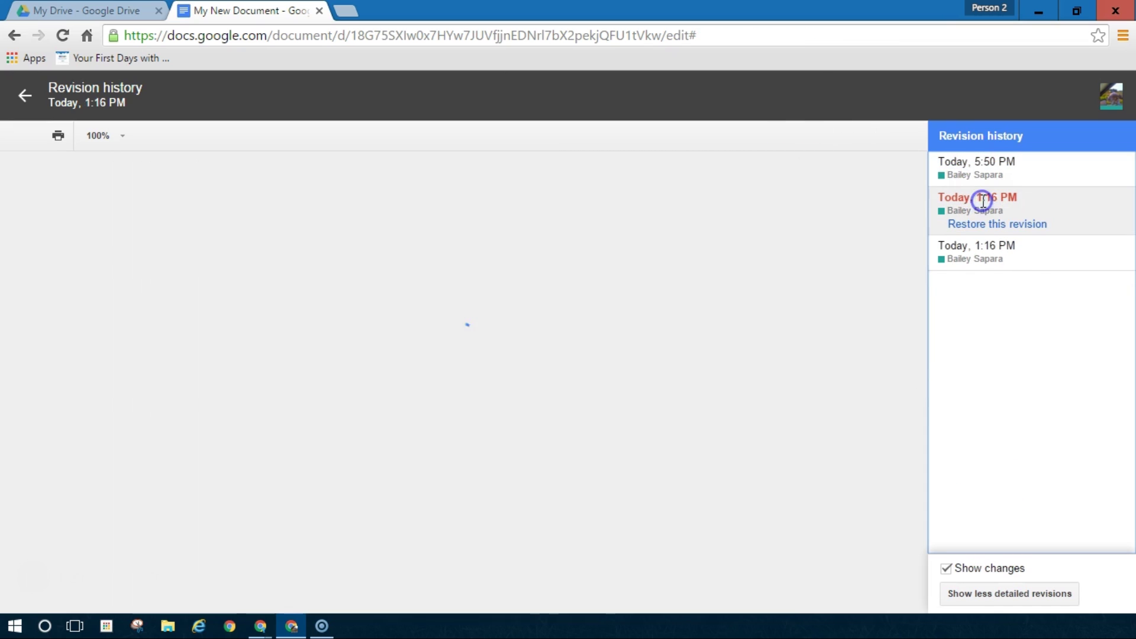
left_click(1001, 251)
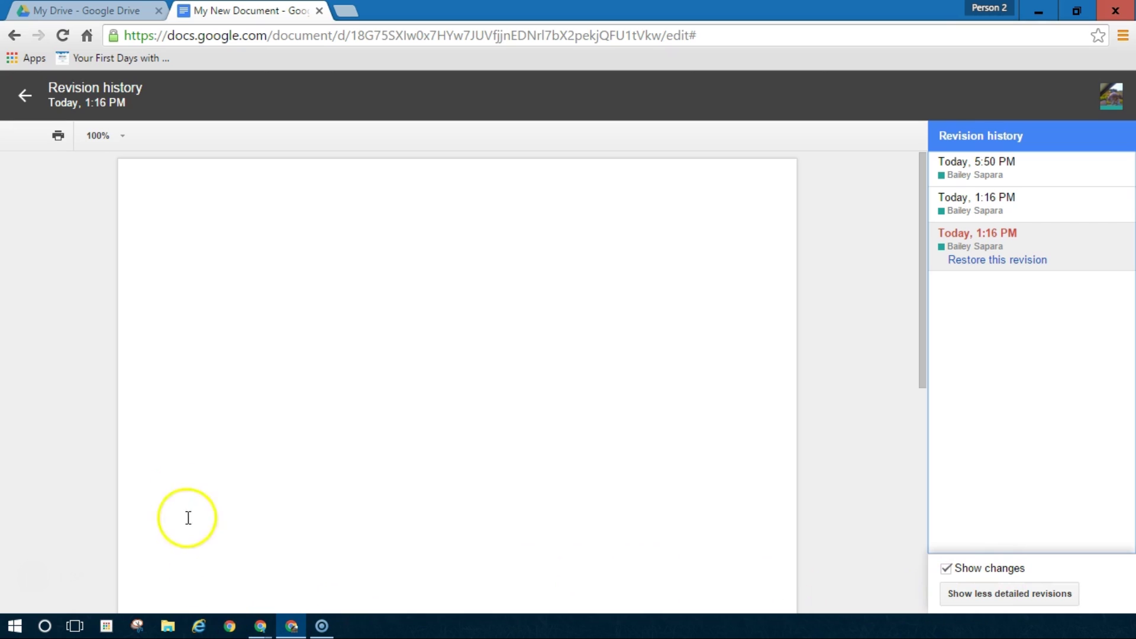
left_click(31, 109)
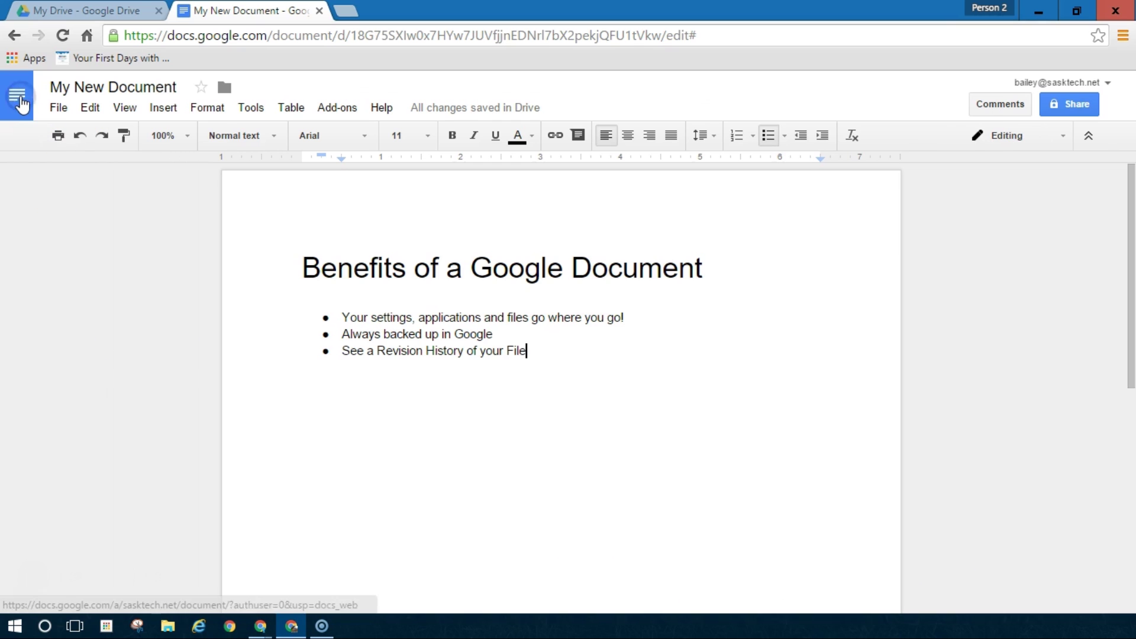
- Add a fourth bullet about sharing files and collaborating in real time
key("Return")
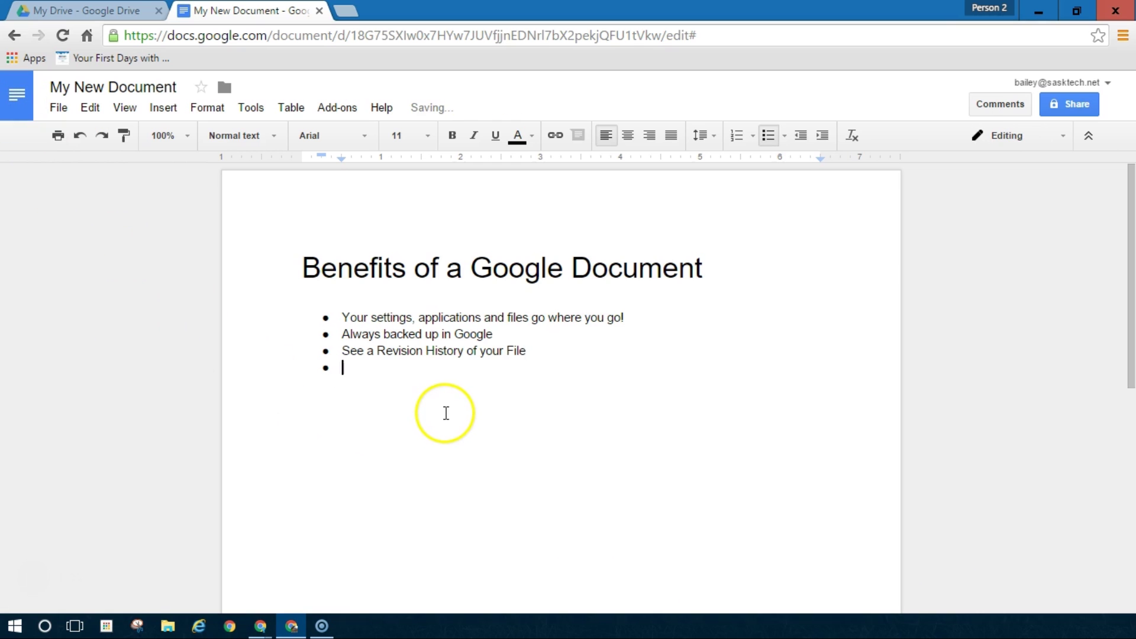
type("llaborate in Real-Time")
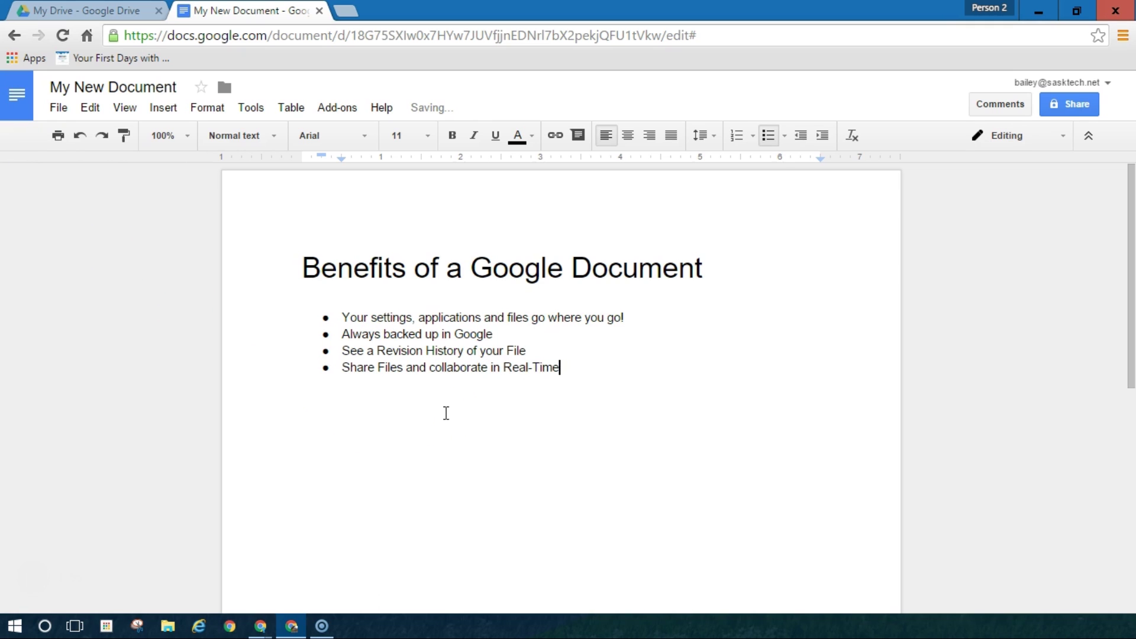
key("Return")
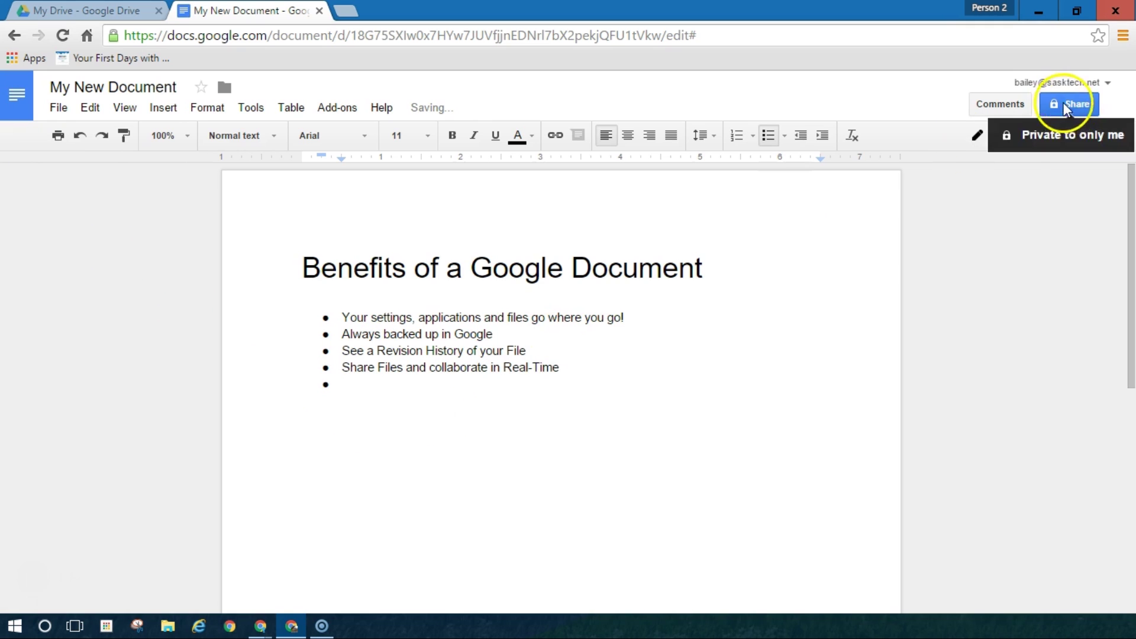
left_click(1065, 104)
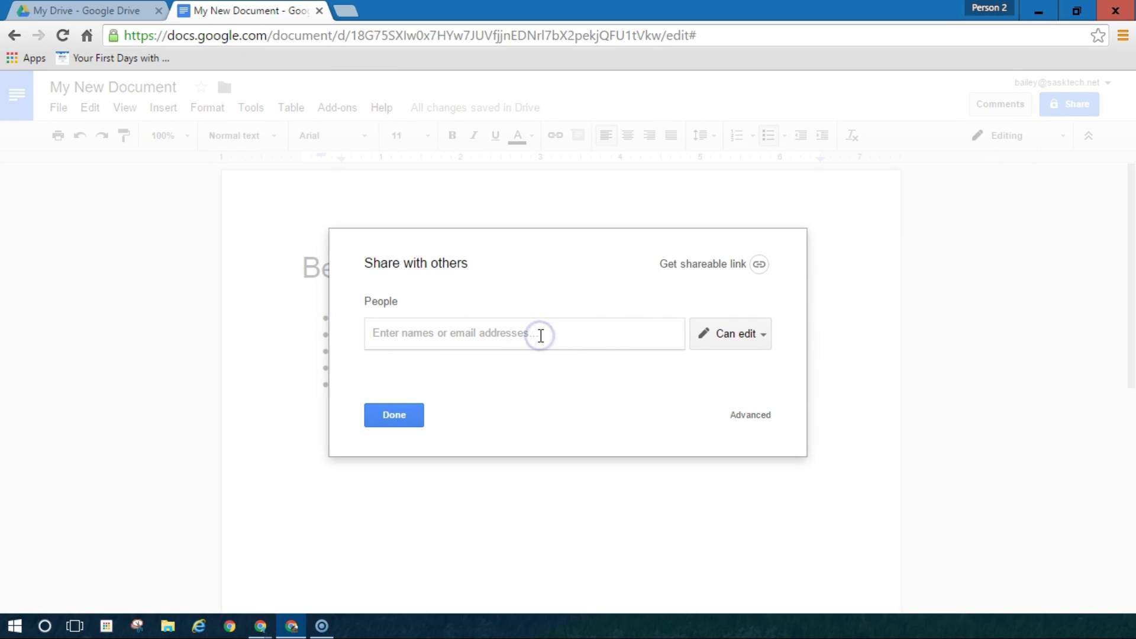
- Share the document with the colleague's address as an editor and review the permission levels
key("BackSpace")
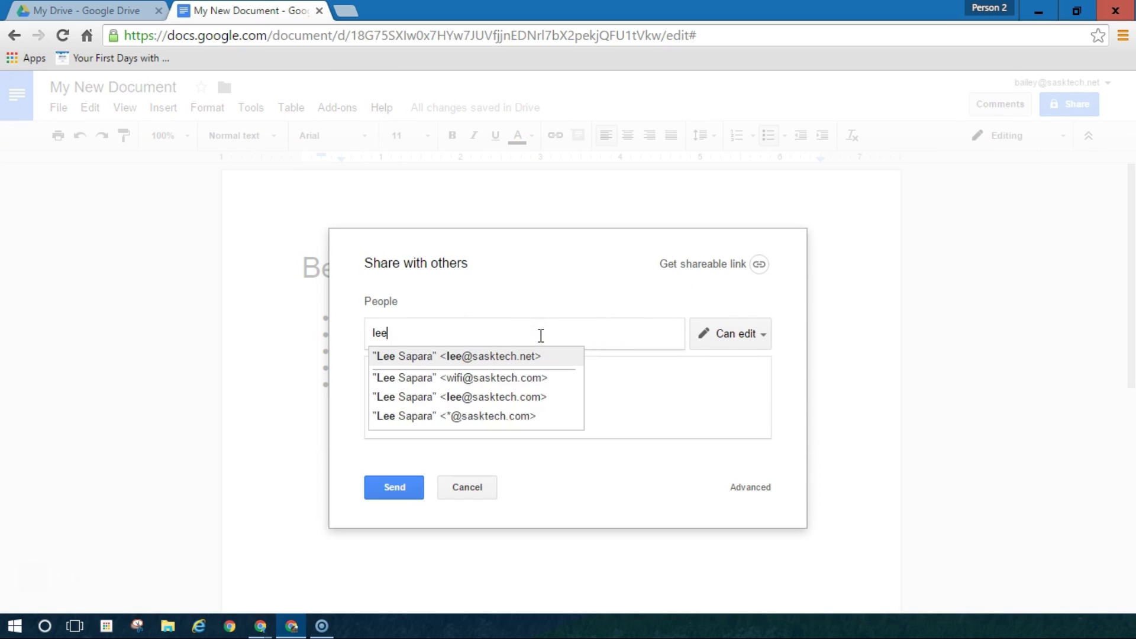
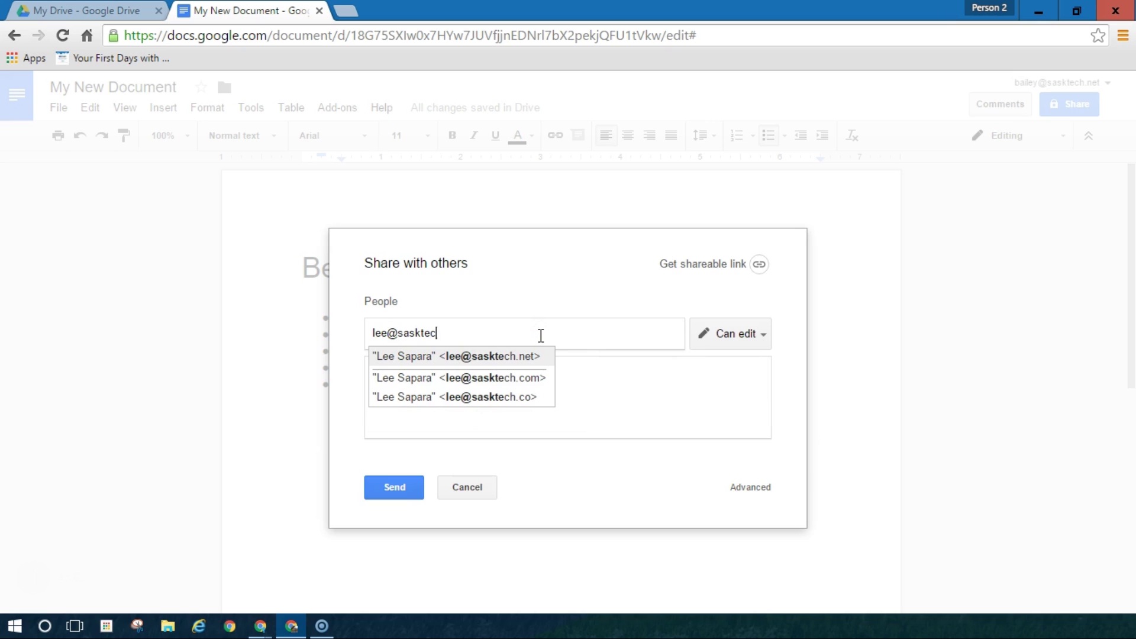
key("Return")
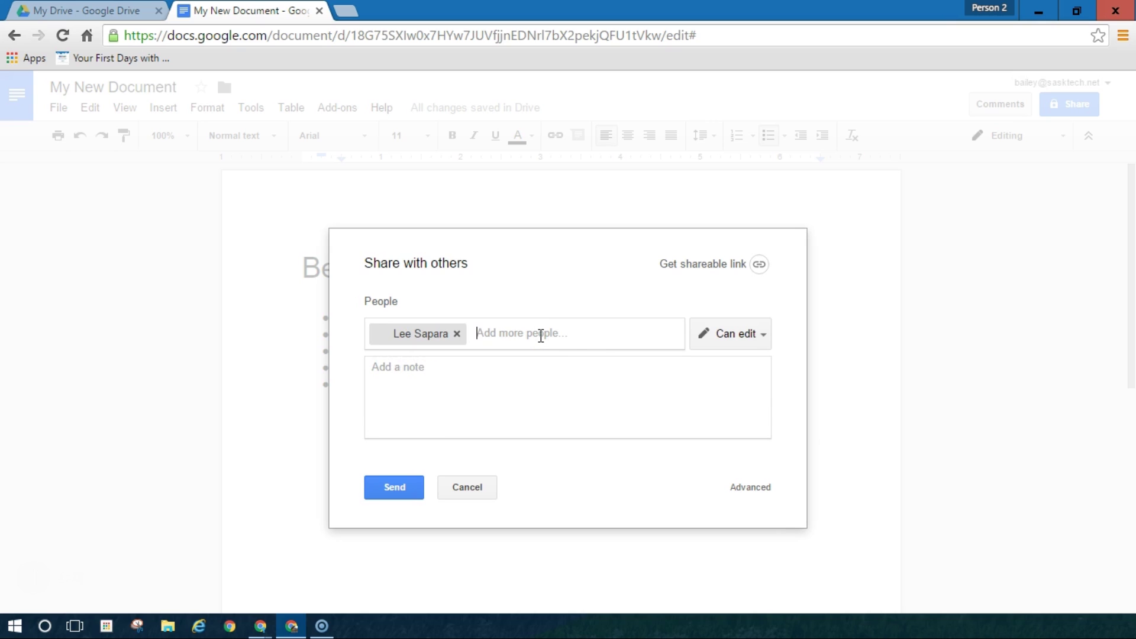
left_click(729, 334)
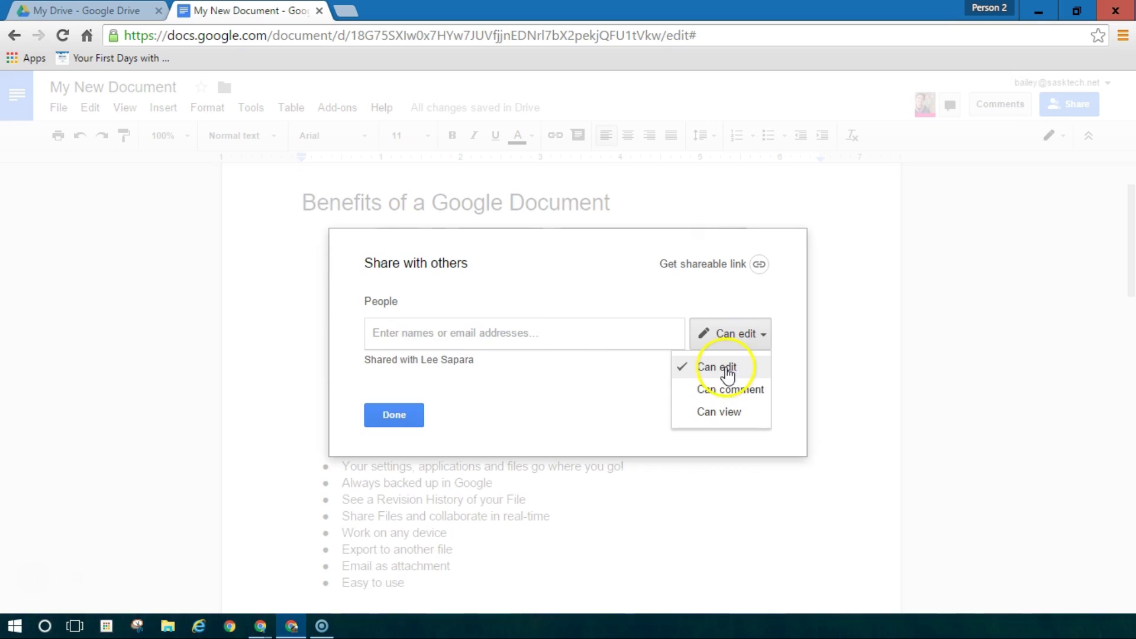
- Turn on link sharing for SaskTech Wireless viewers and bring up the full Link sharing options via More
left_click(757, 393)
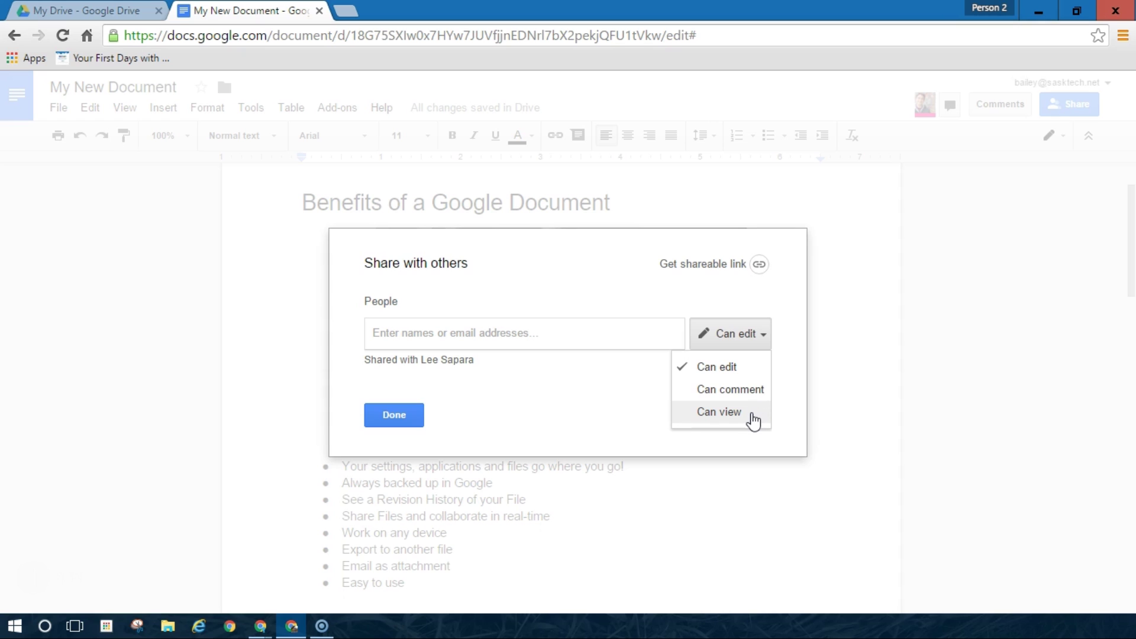
left_click(760, 265)
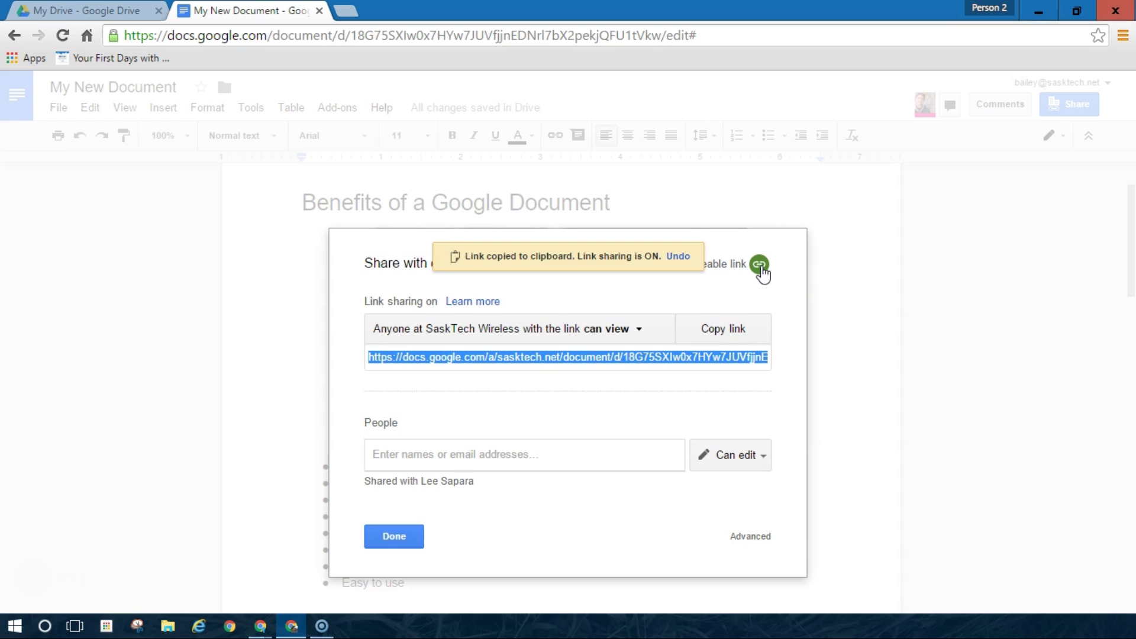
left_click(626, 334)
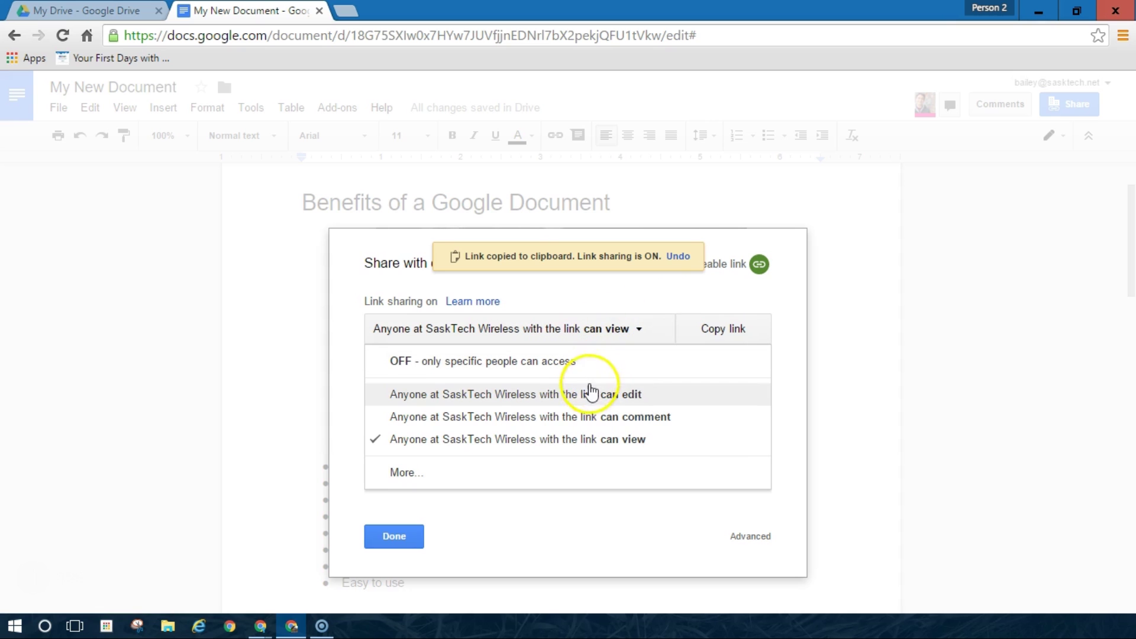
left_click(535, 483)
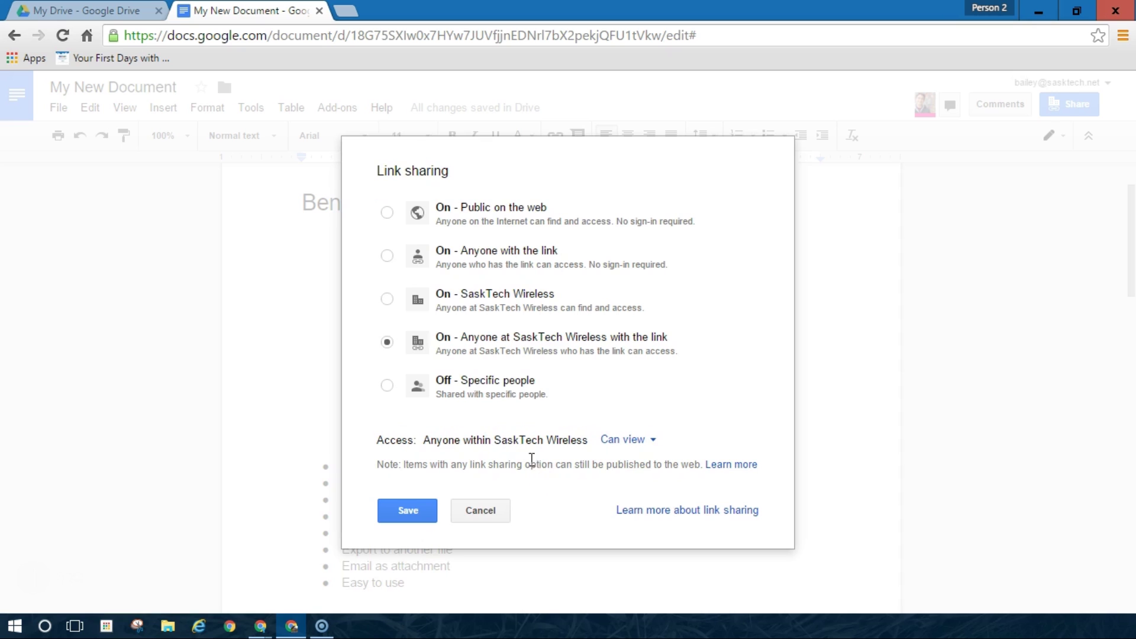
- Set link sharing to 'On - Anyone with the link', save it, copy the link and close sharing settings
left_click(387, 214)
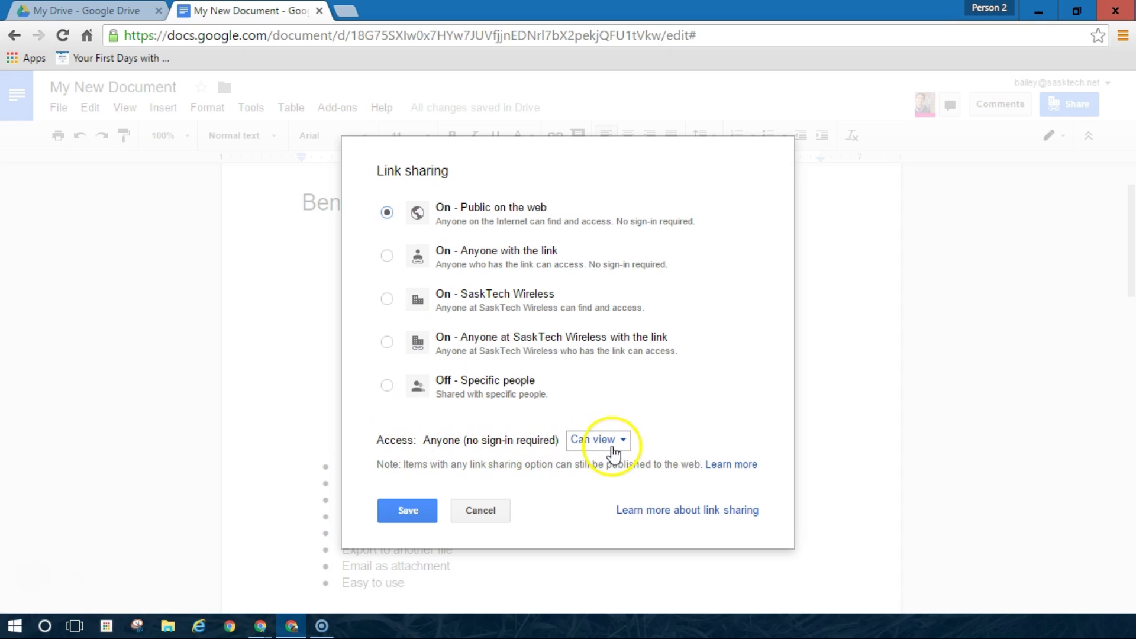
left_click(388, 255)
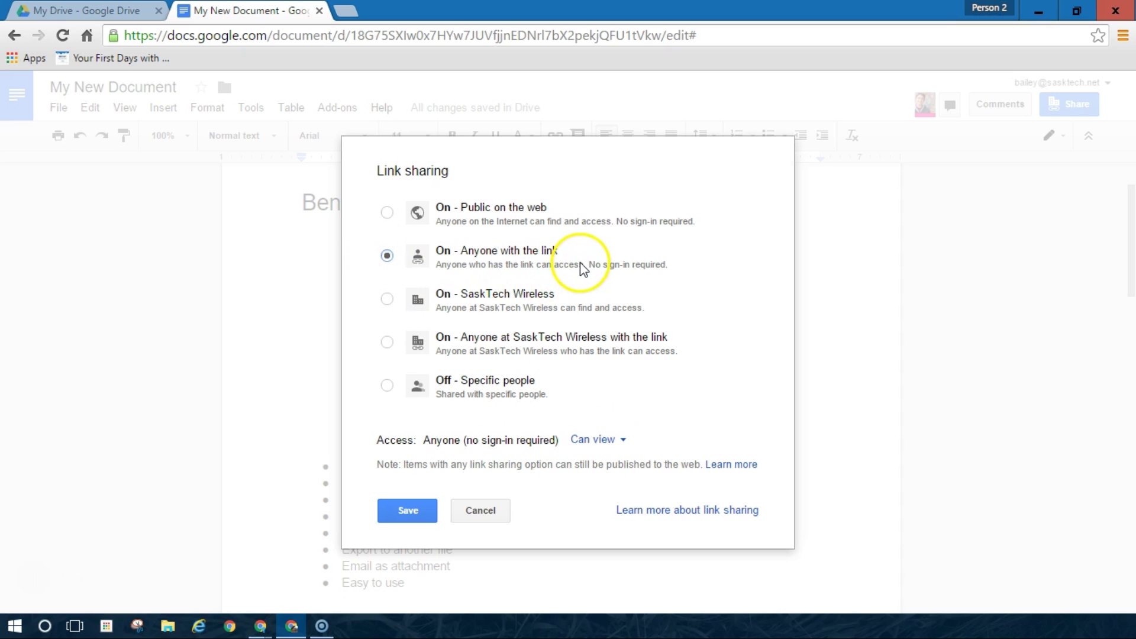
left_click(412, 513)
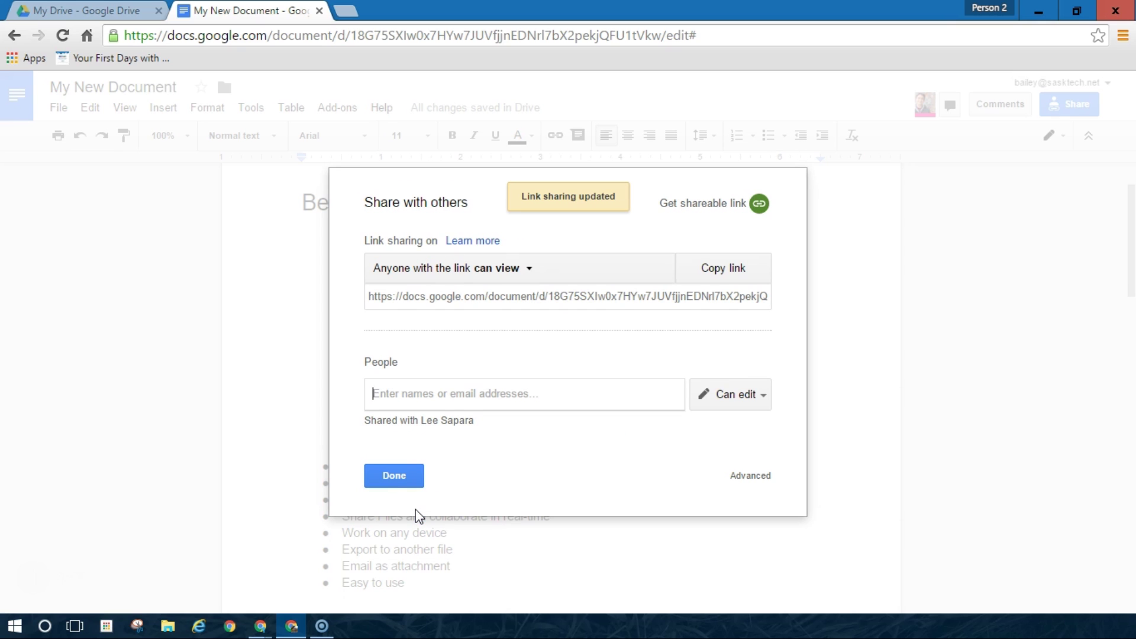
left_click(425, 479)
left_click(507, 296)
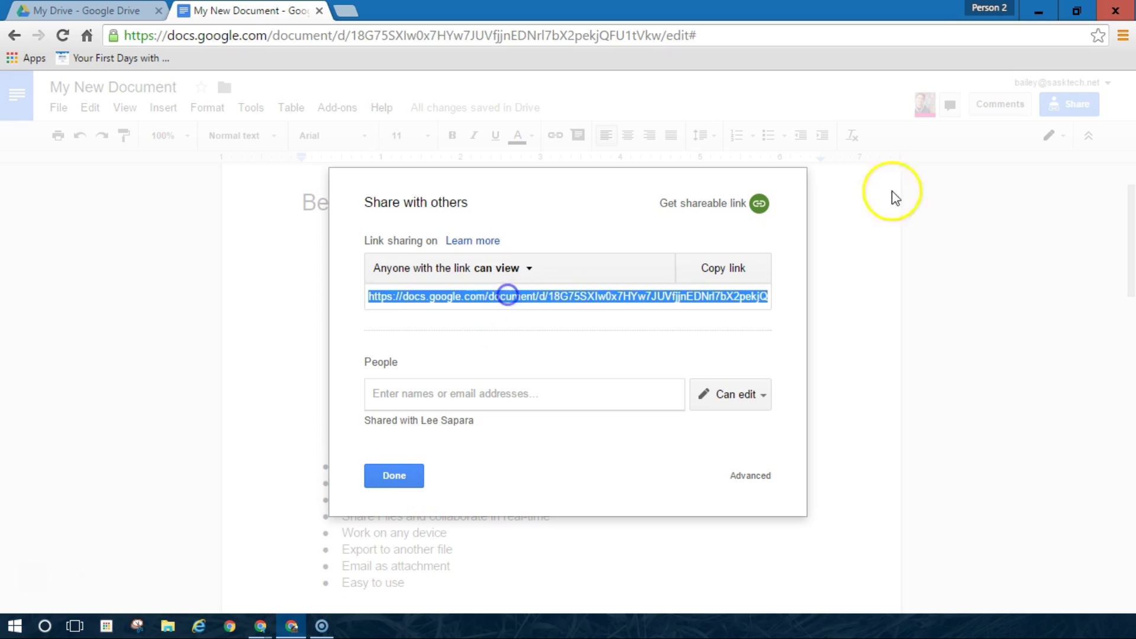
left_click(395, 478)
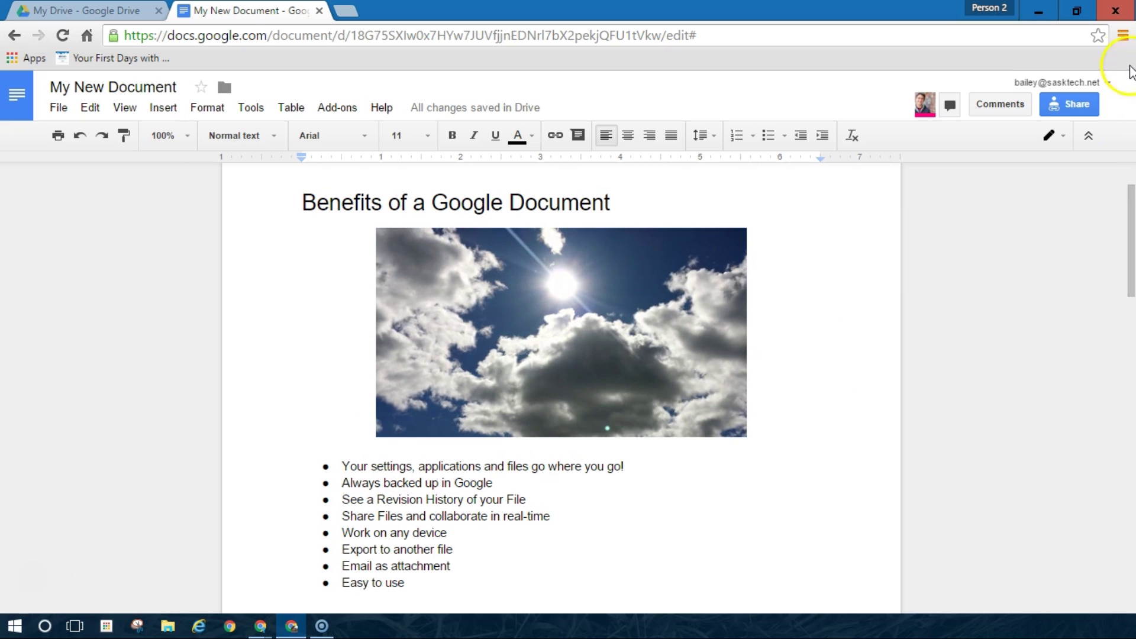
- Start a new incognito window from Chrome's menu
left_click(1123, 37)
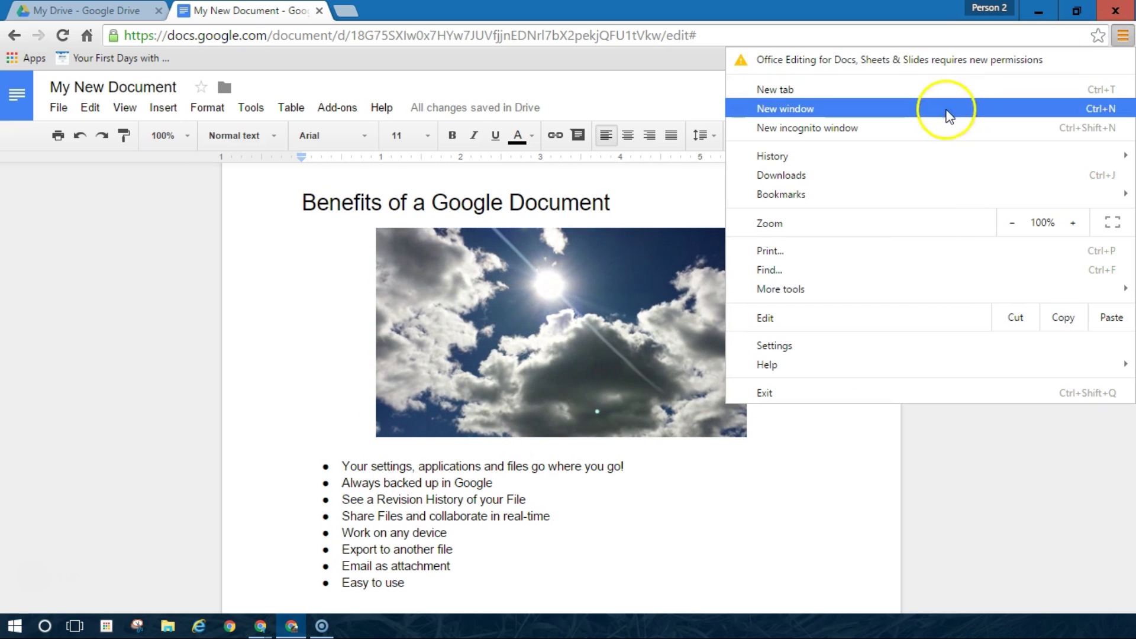
left_click(925, 128)
- Load the pasted shareable link in the incognito window to view the document signed-out
key("Return")
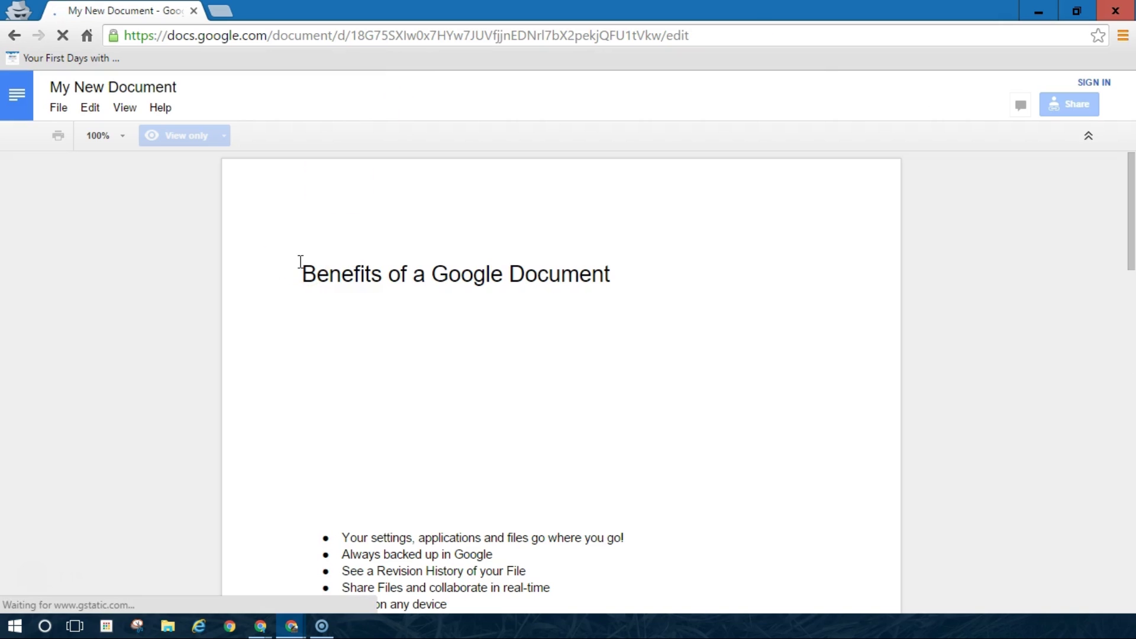
scroll(316, 299, "down", 2)
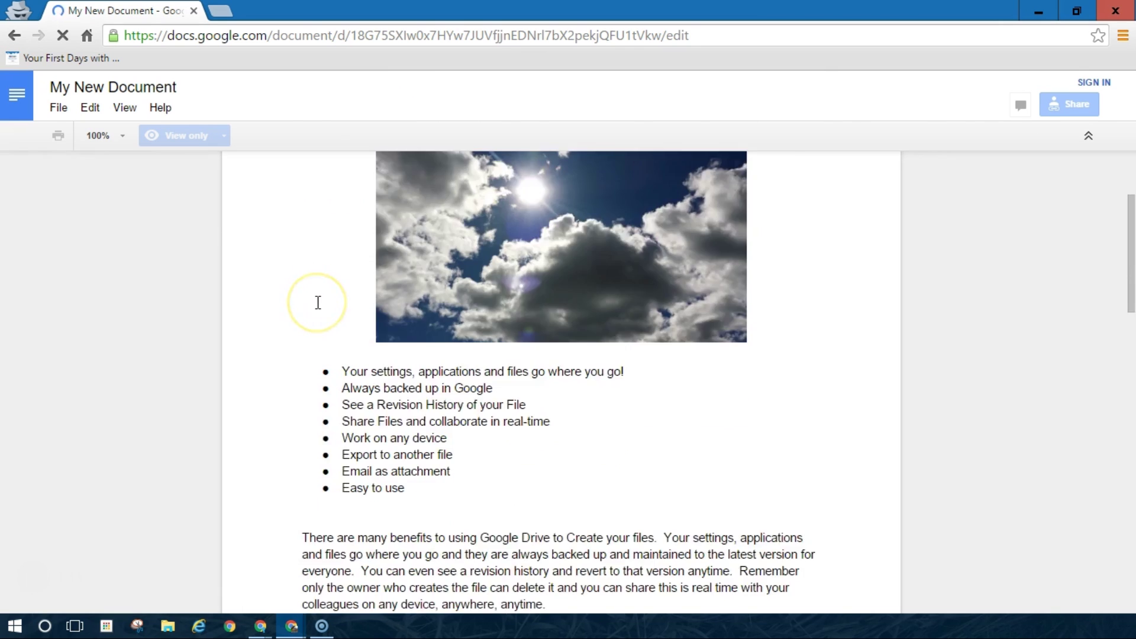
scroll(317, 299, "down", 1)
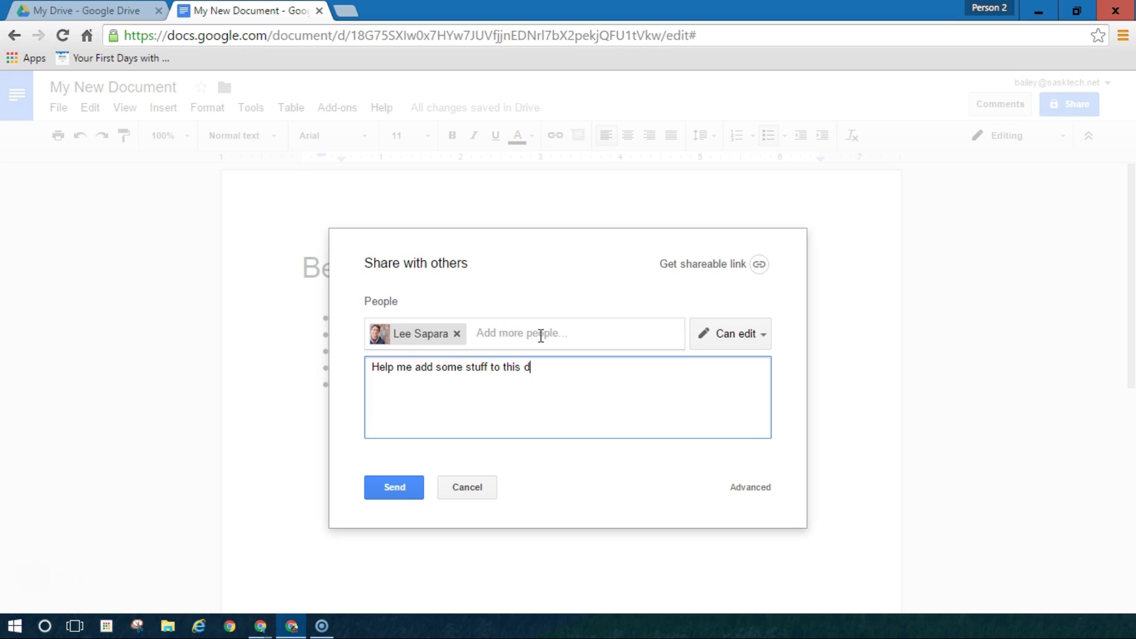
- Send the share invitation with a note asking for help, then continue the bullets after 'Easy to use'
left_click(394, 486)
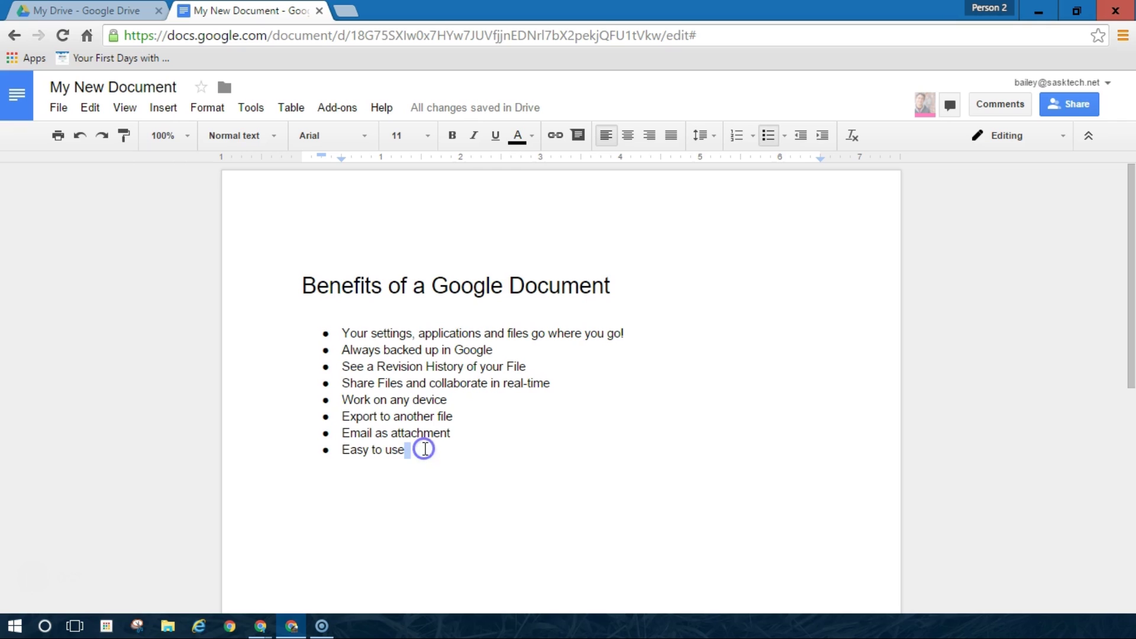
key("Return")
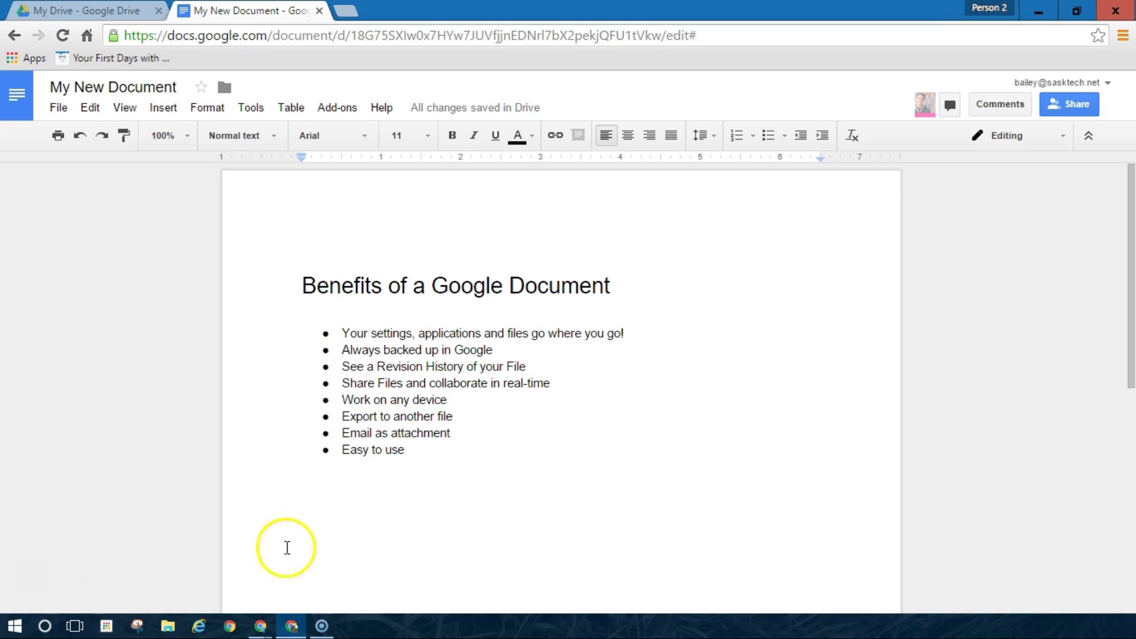
- Insert the cloud photo by dragging it from the desktop into the document
left_click_drag(475, 14, 1, 54)
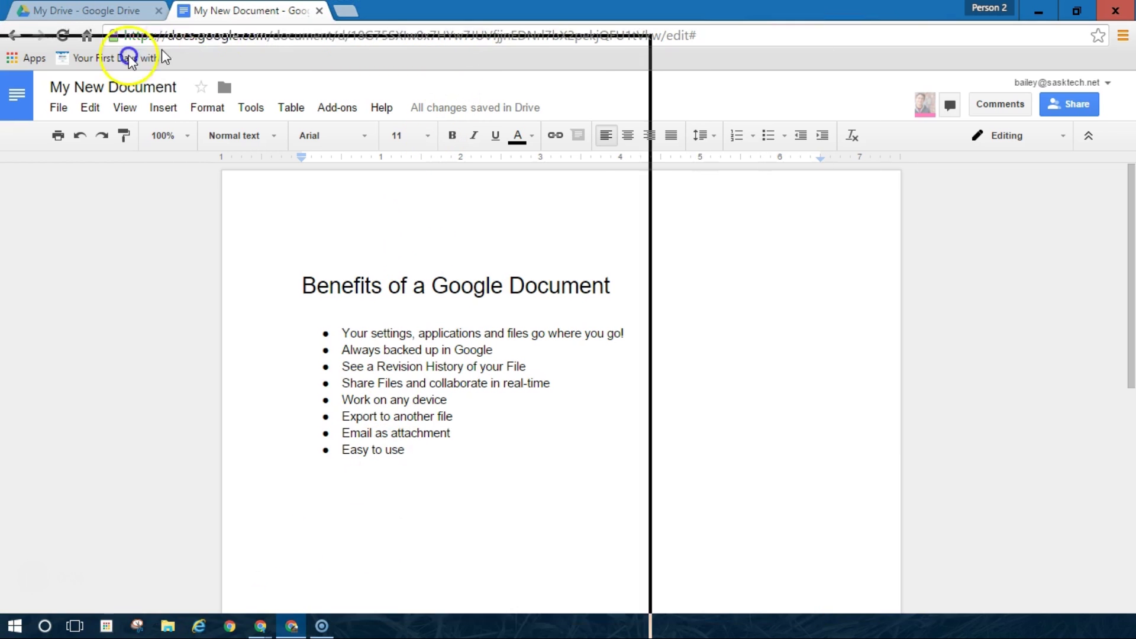
left_click(649, 557)
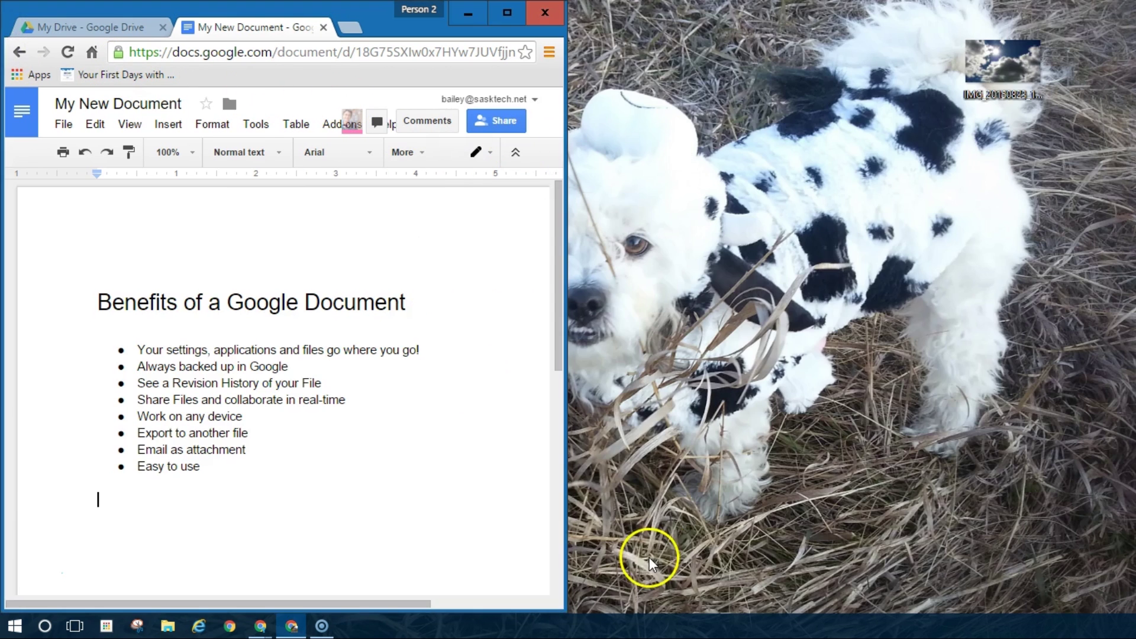
left_click_drag(1003, 67, 285, 507)
key("super+Up")
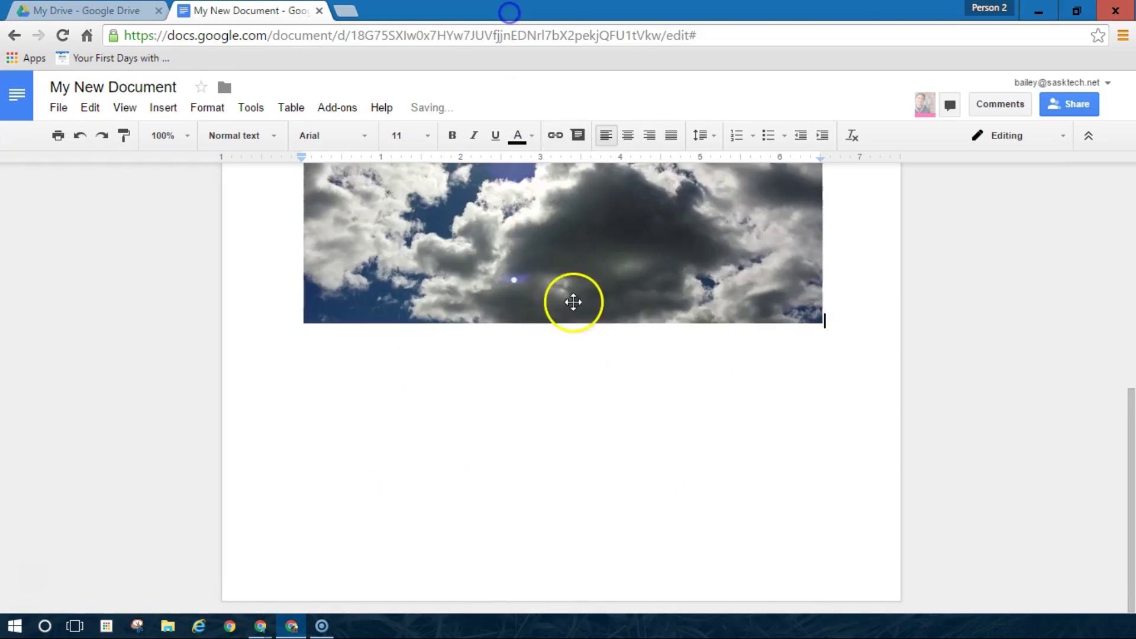
- Centre the cloud image and place it between the heading and the bullet list with a blank line below
left_click(601, 373)
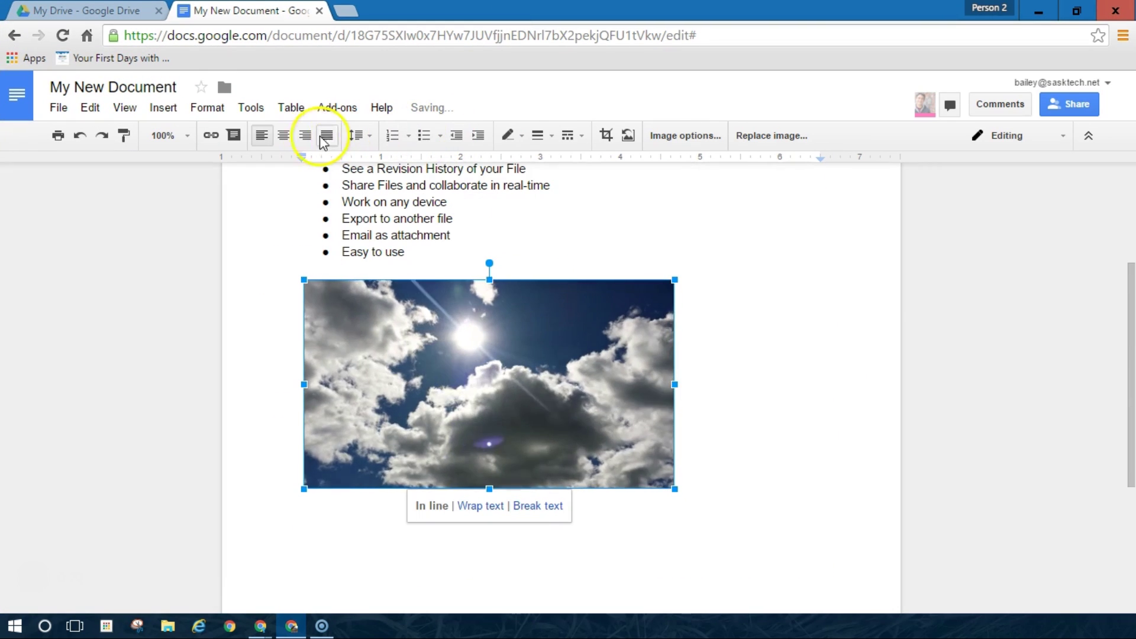
left_click(283, 135)
scroll(494, 279, "up", 2)
scroll(621, 444, "down", 1)
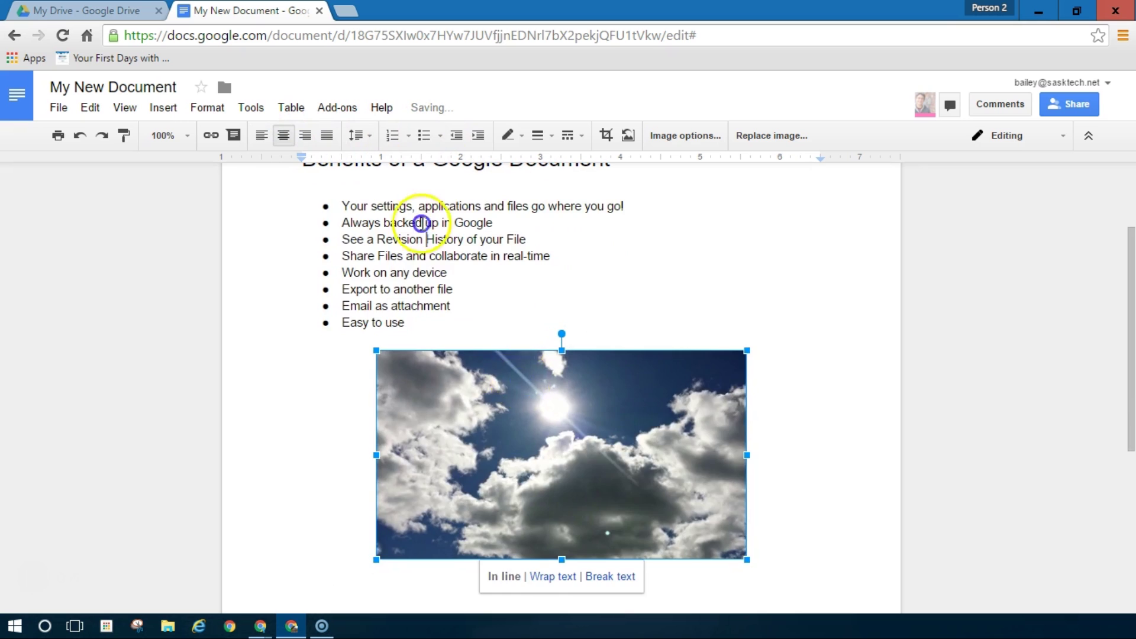
left_click_drag(576, 364, 376, 189)
left_click(627, 523)
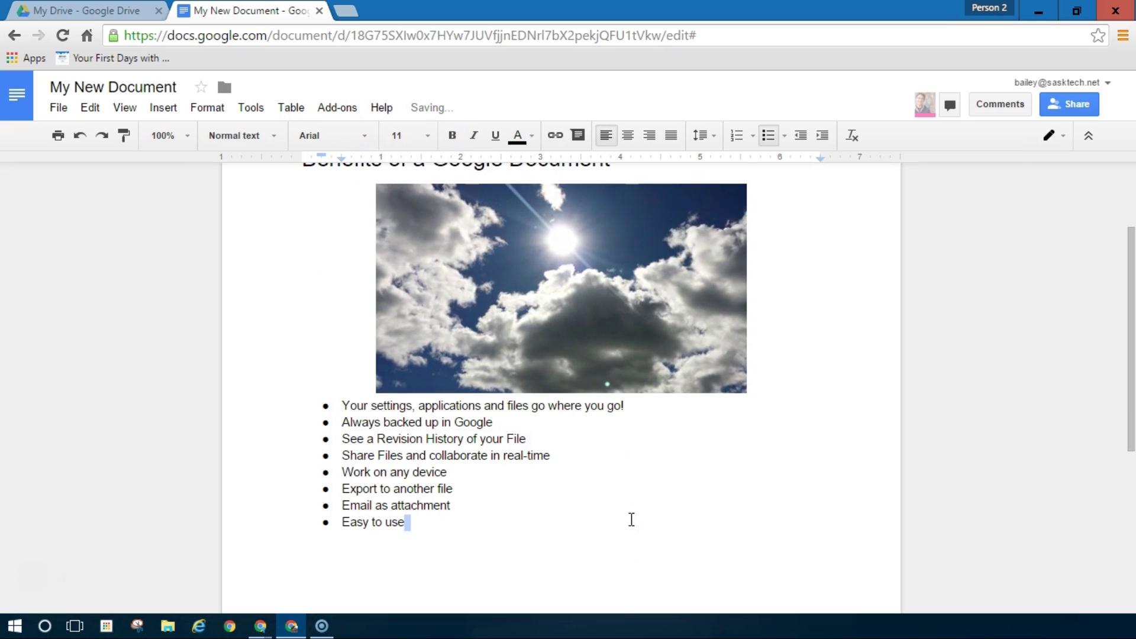
left_click(835, 356)
key("Return")
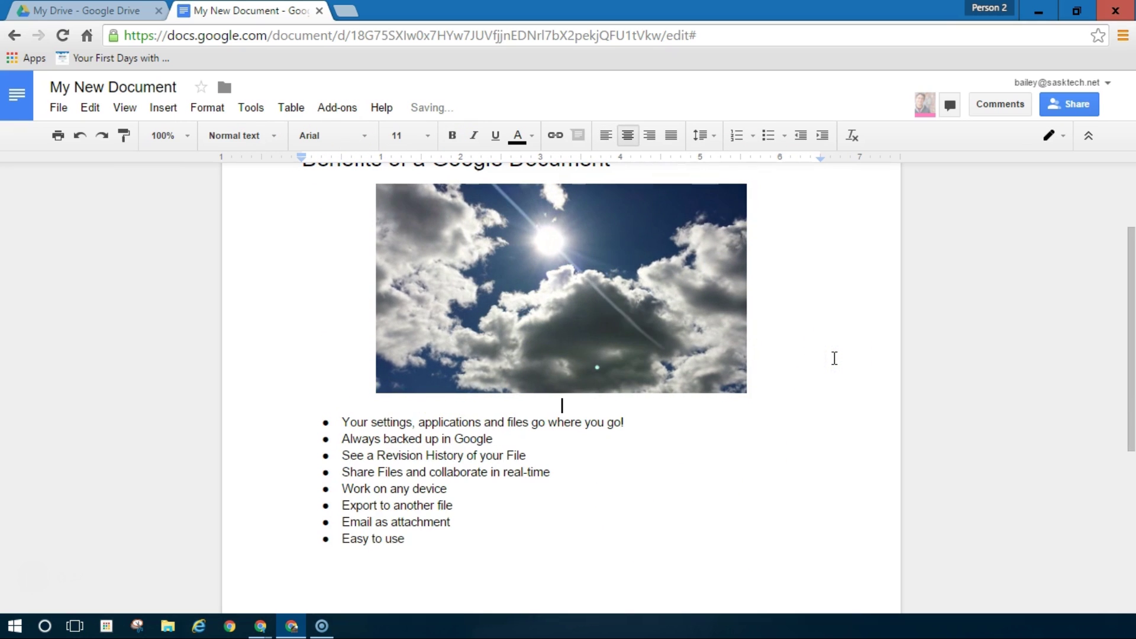
left_click(471, 537)
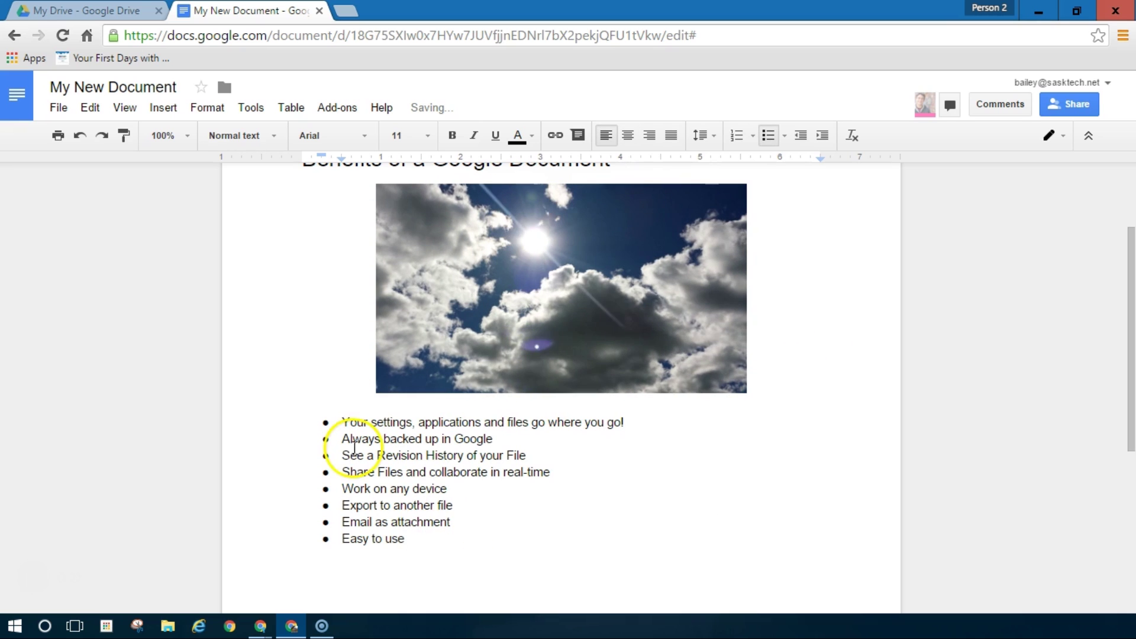
left_click(58, 107)
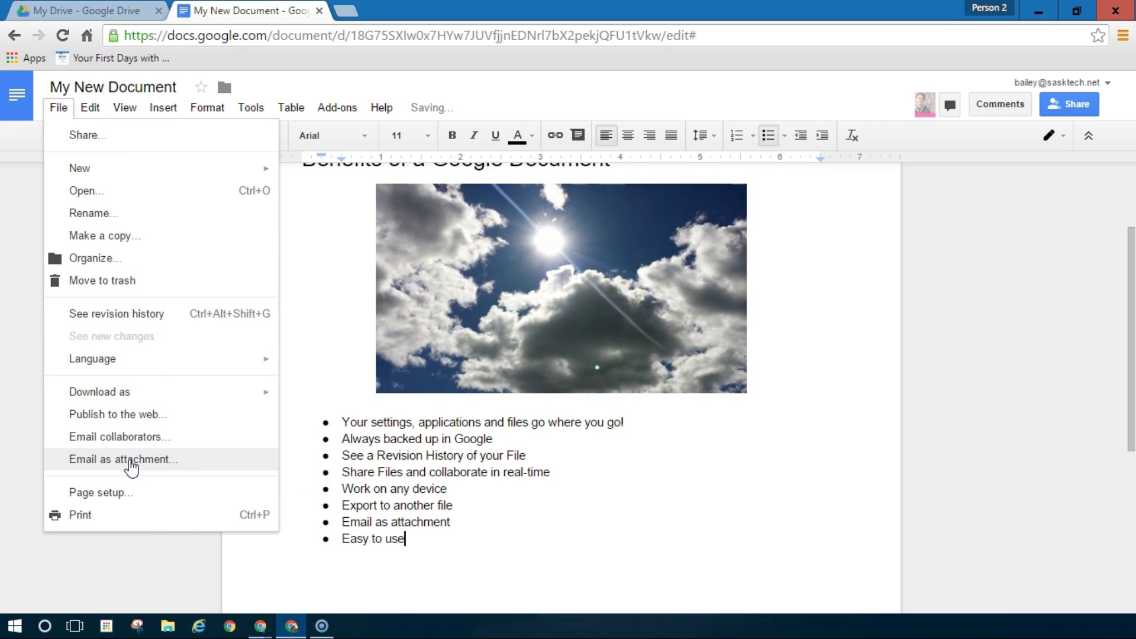
left_click(129, 460)
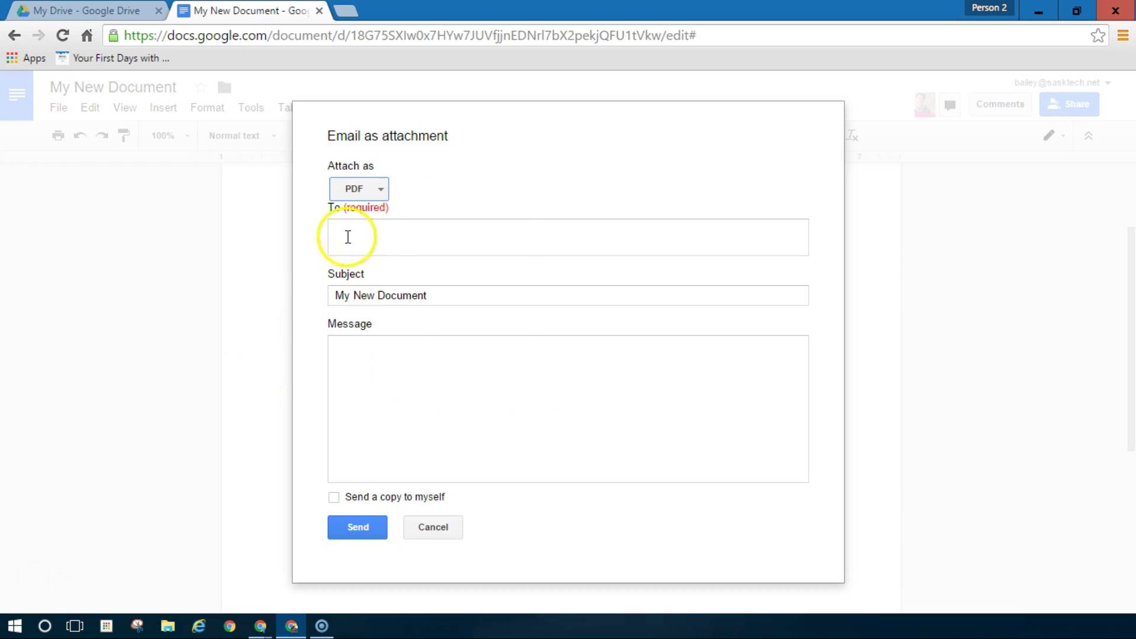
left_click(366, 189)
left_click(406, 241)
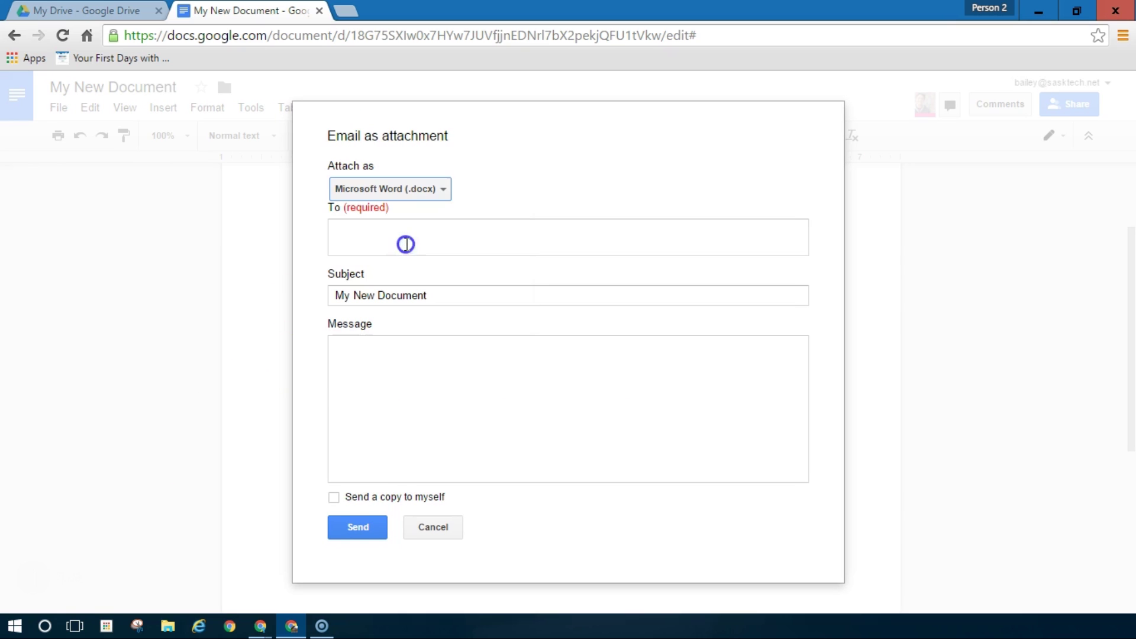
left_click(400, 238)
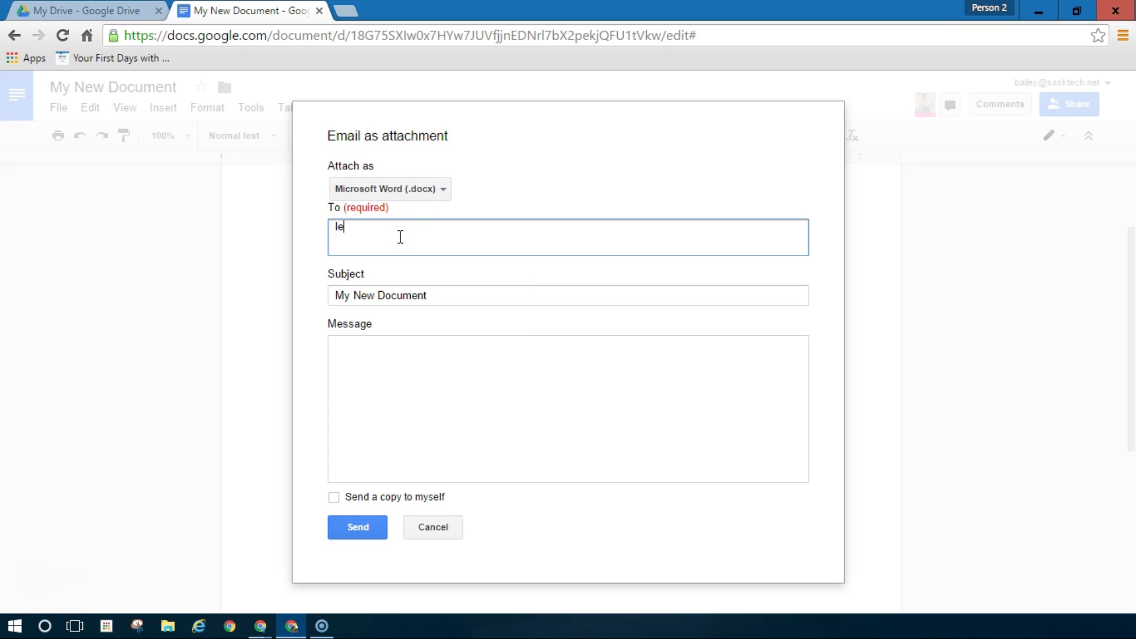
type("skte")
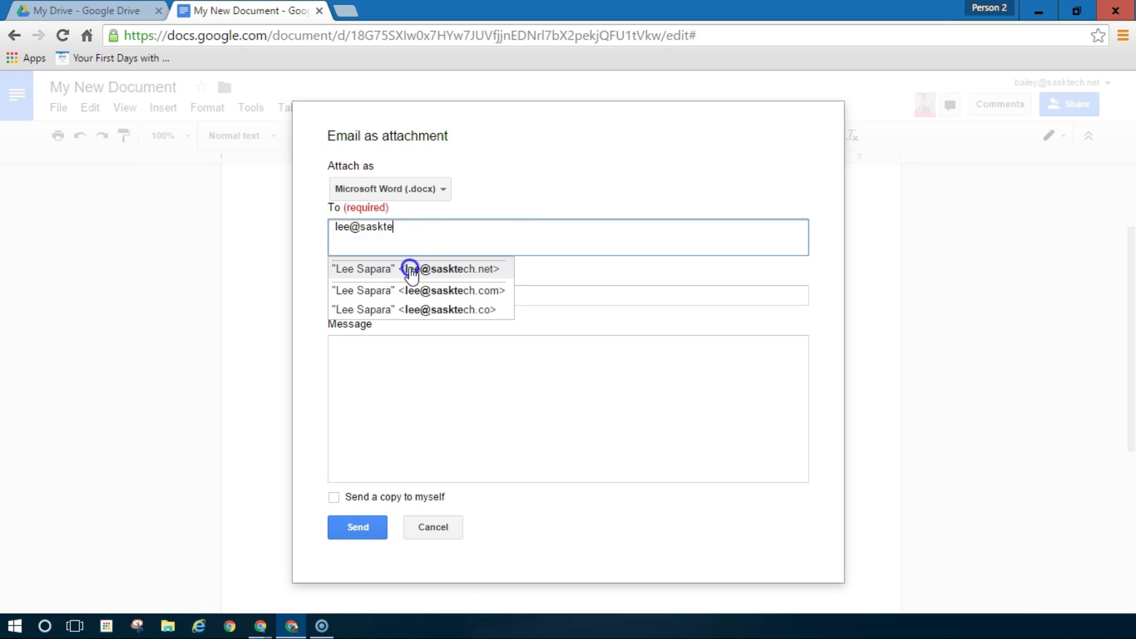
left_click(411, 269)
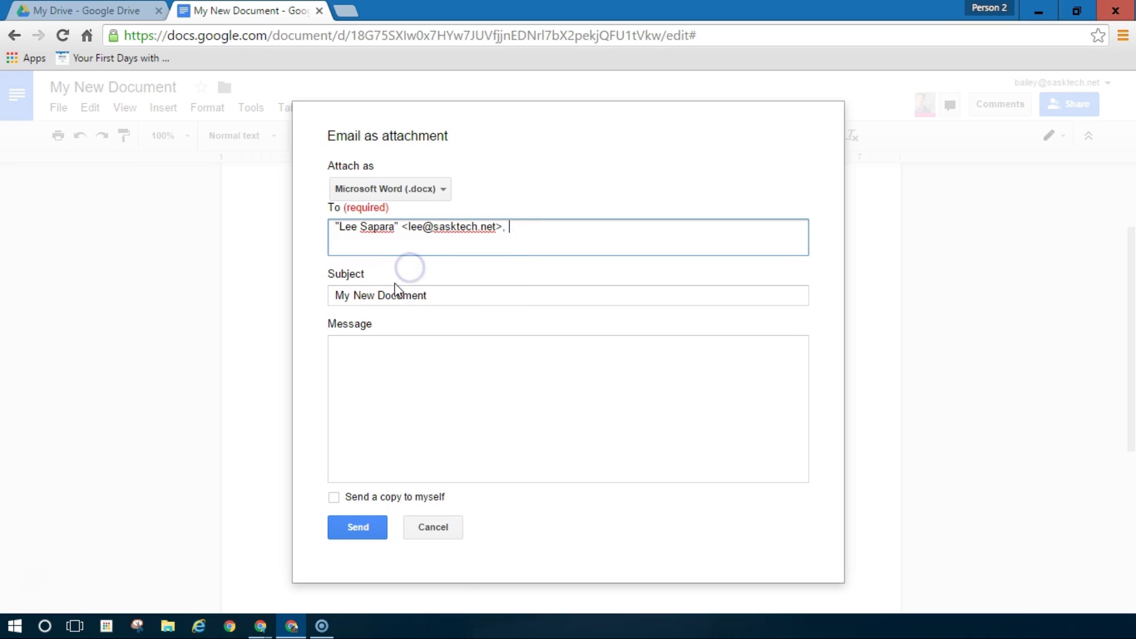
- Add a short note with 'latest' spelled correctly, copy yourself, and send the email
left_click(364, 349)
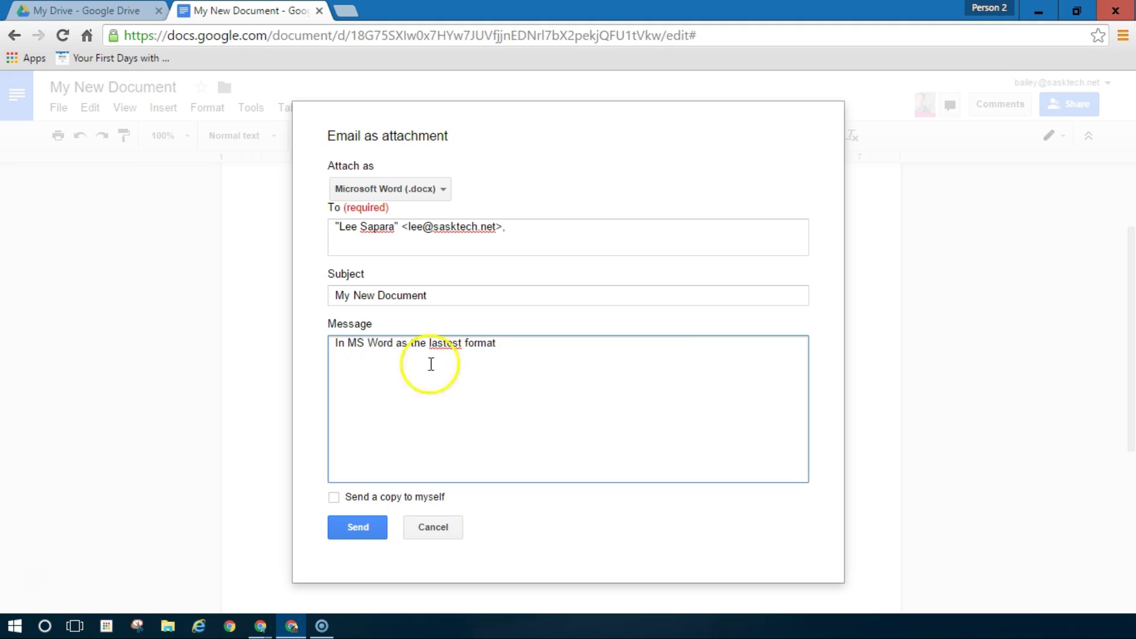
right_click(430, 344)
left_click(495, 287)
left_click(335, 498)
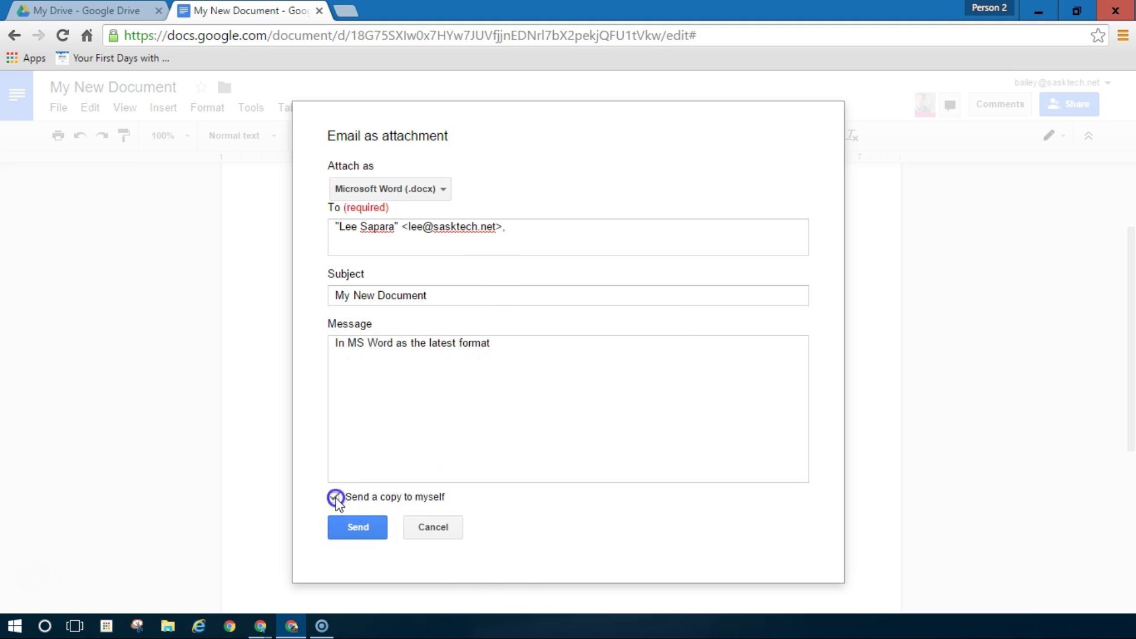
left_click(359, 527)
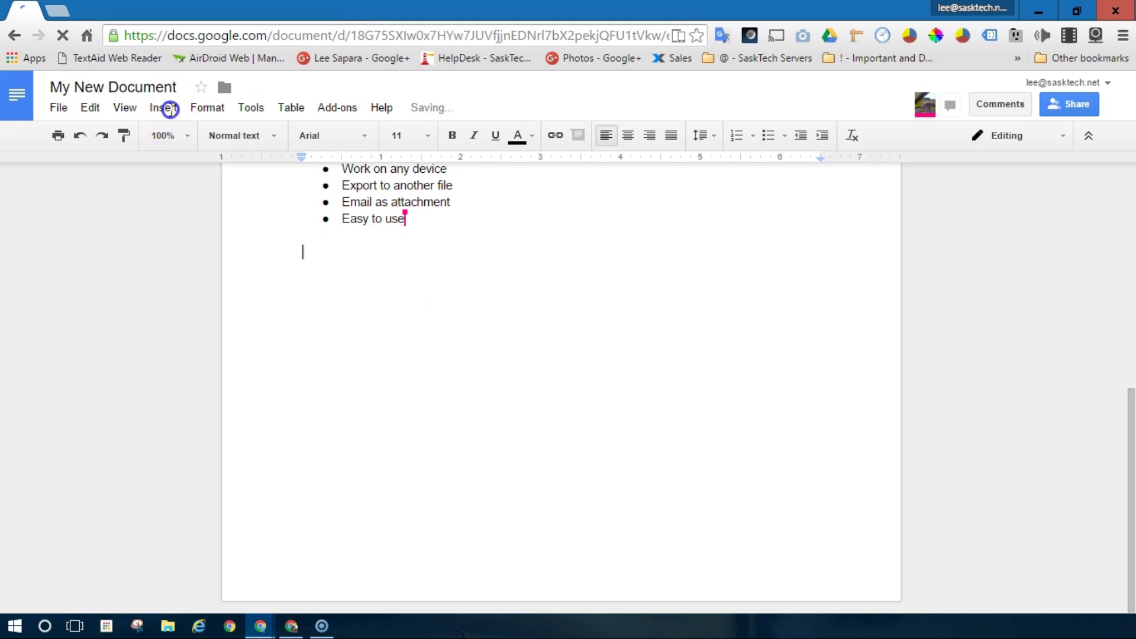
- Insert the My Drive phone screenshot from the 'Photos from your phone' album
left_click(169, 109)
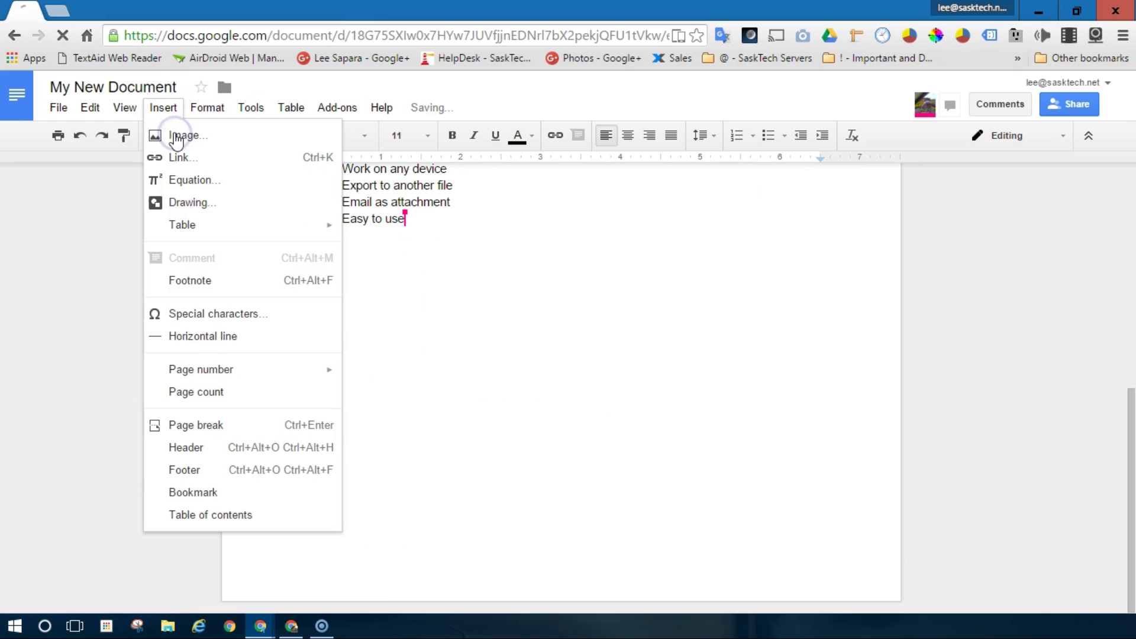
left_click(177, 137)
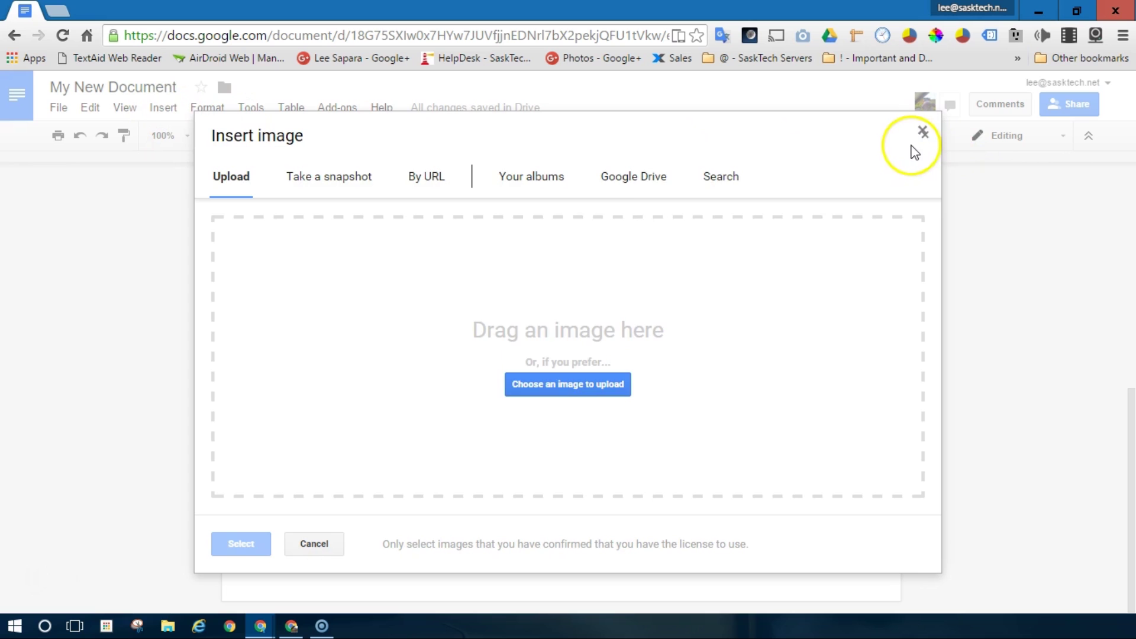
left_click(542, 186)
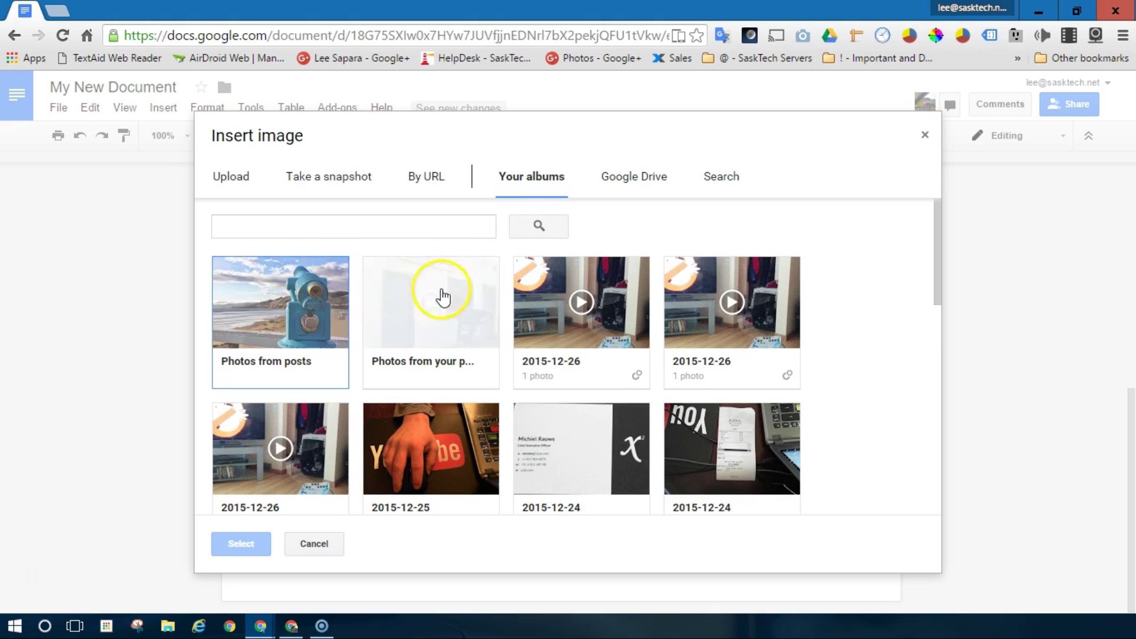
left_click(442, 375)
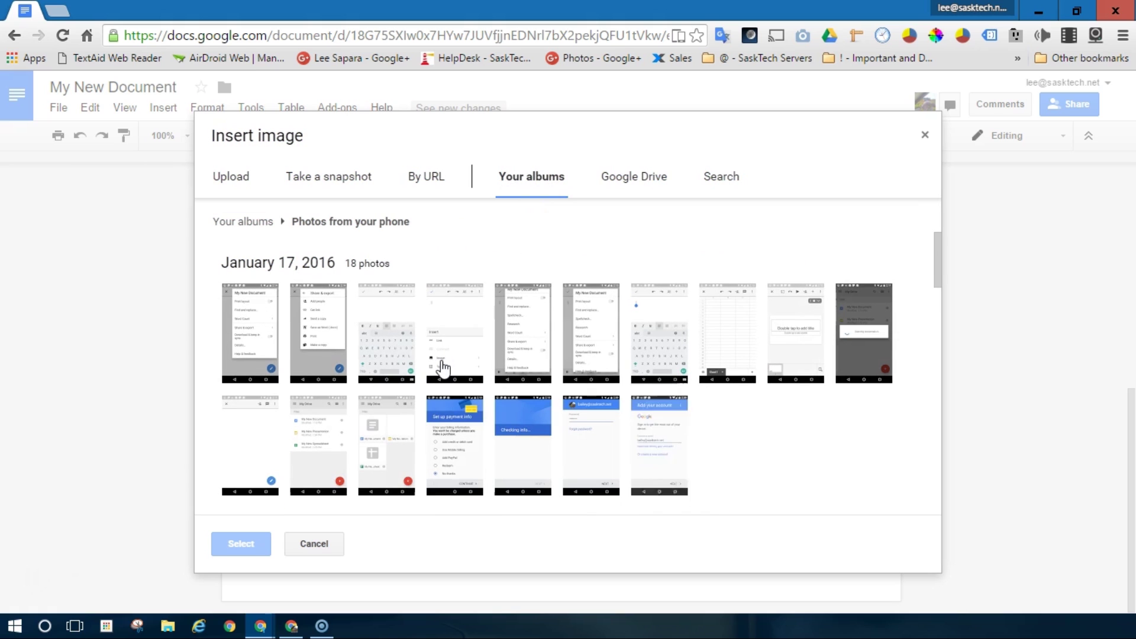
left_click(400, 463)
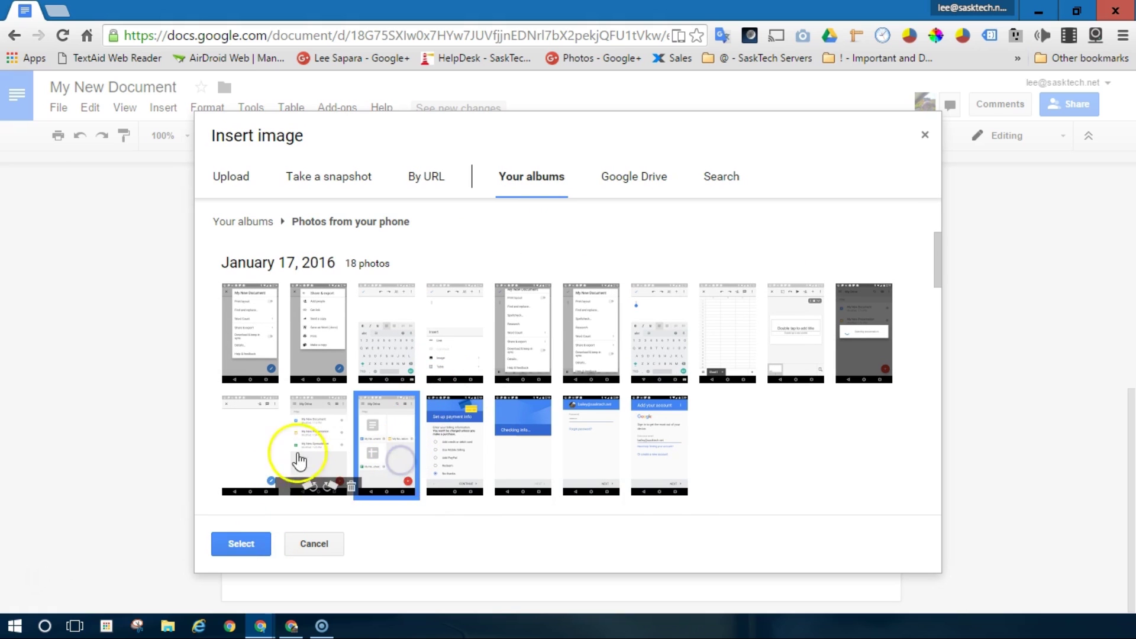
left_click(249, 546)
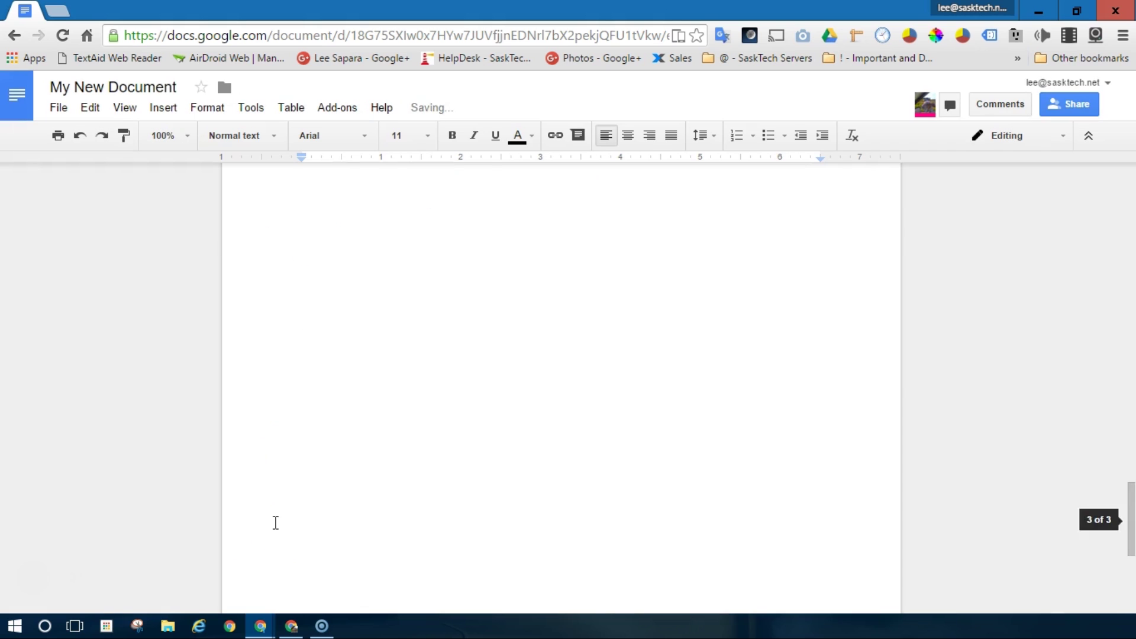
- Shrink and centre the screenshot, then start a centred caption line 'Mobile Version of Google Drive' below it
left_click_drag(304, 250, 405, 393)
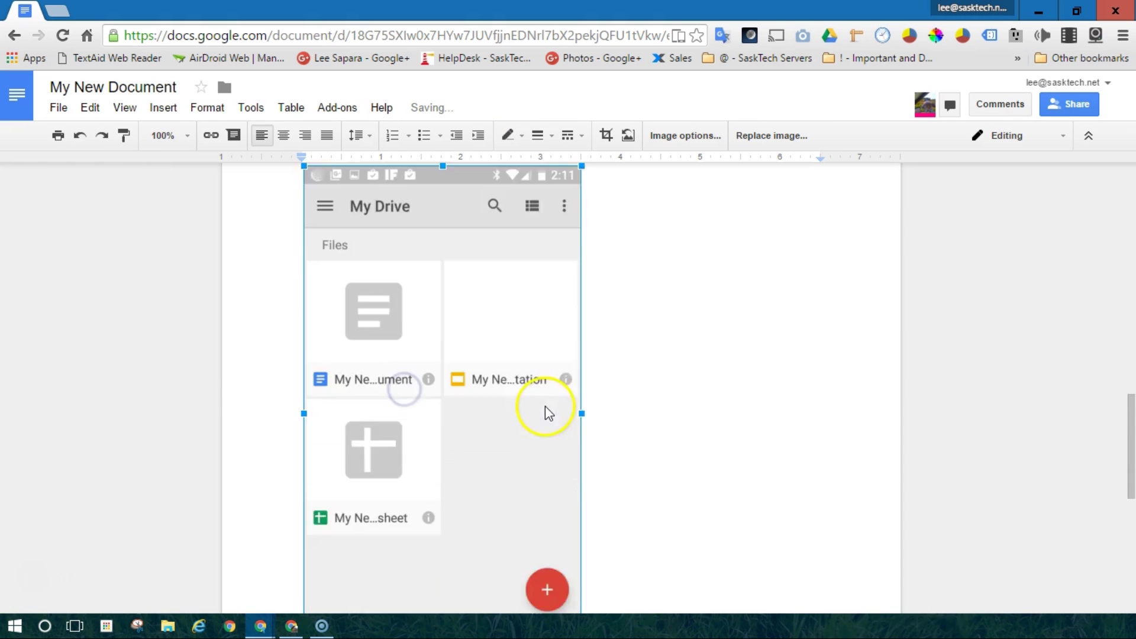
scroll(546, 404, "down", 3)
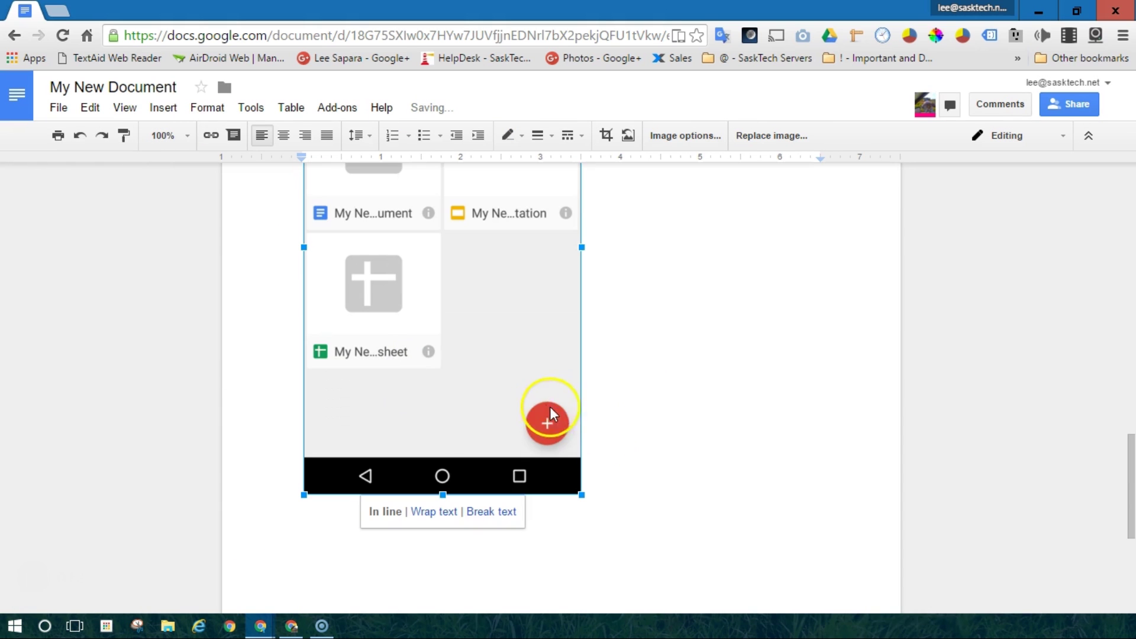
left_click(283, 135)
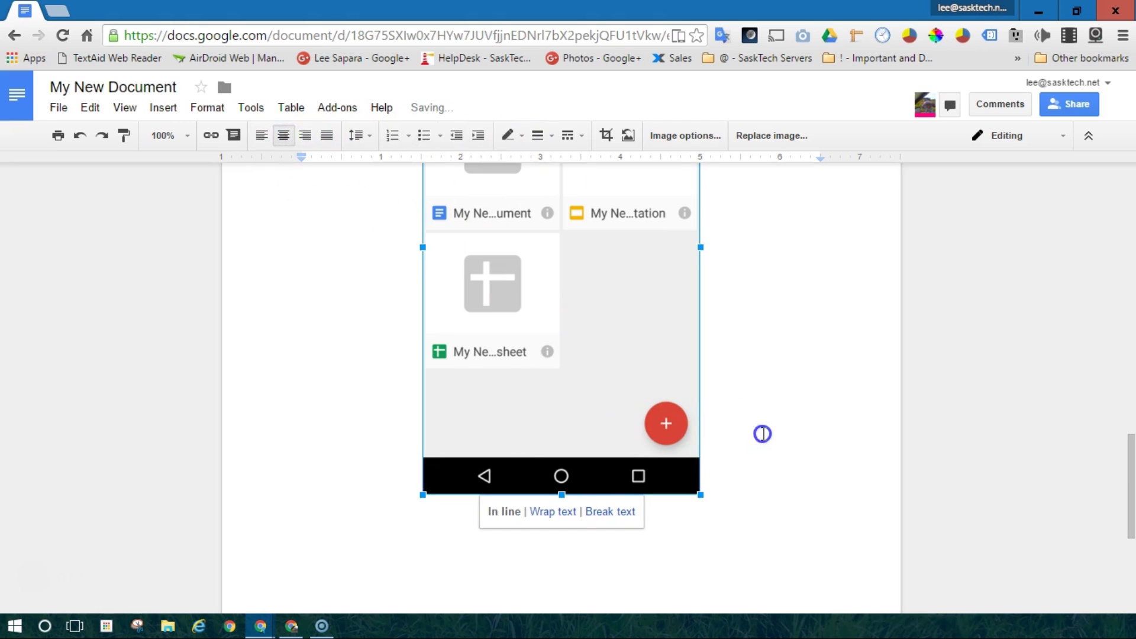
left_click(721, 429)
scroll(761, 431, "up", 1)
scroll(763, 433, "up", 1)
scroll(763, 433, "down", 1)
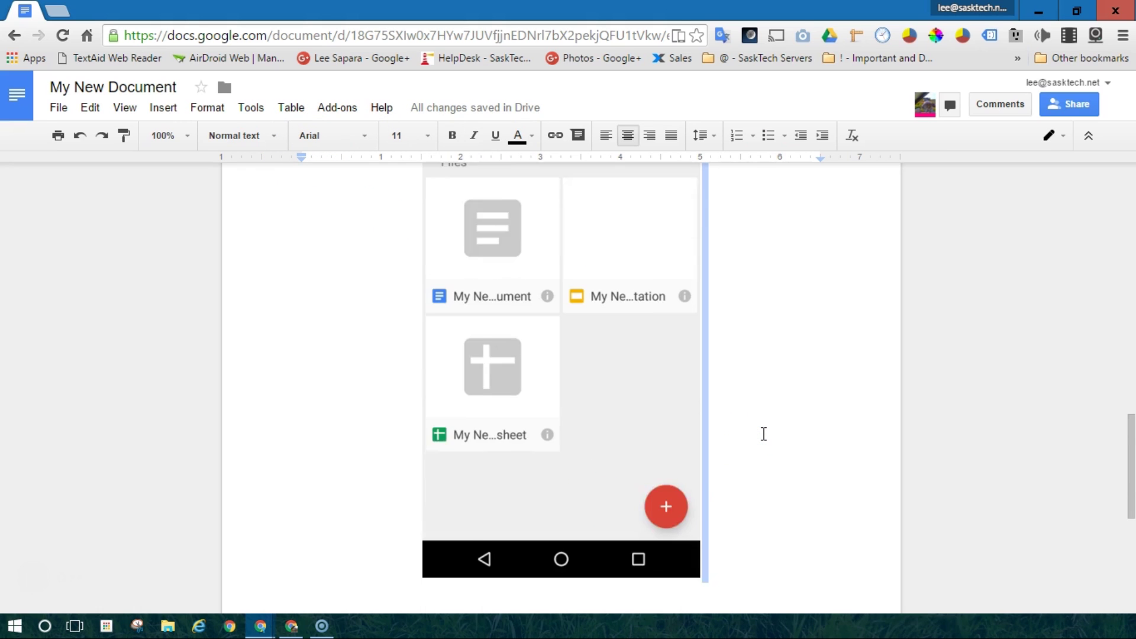
scroll(773, 422, "down", 1)
key("Down")
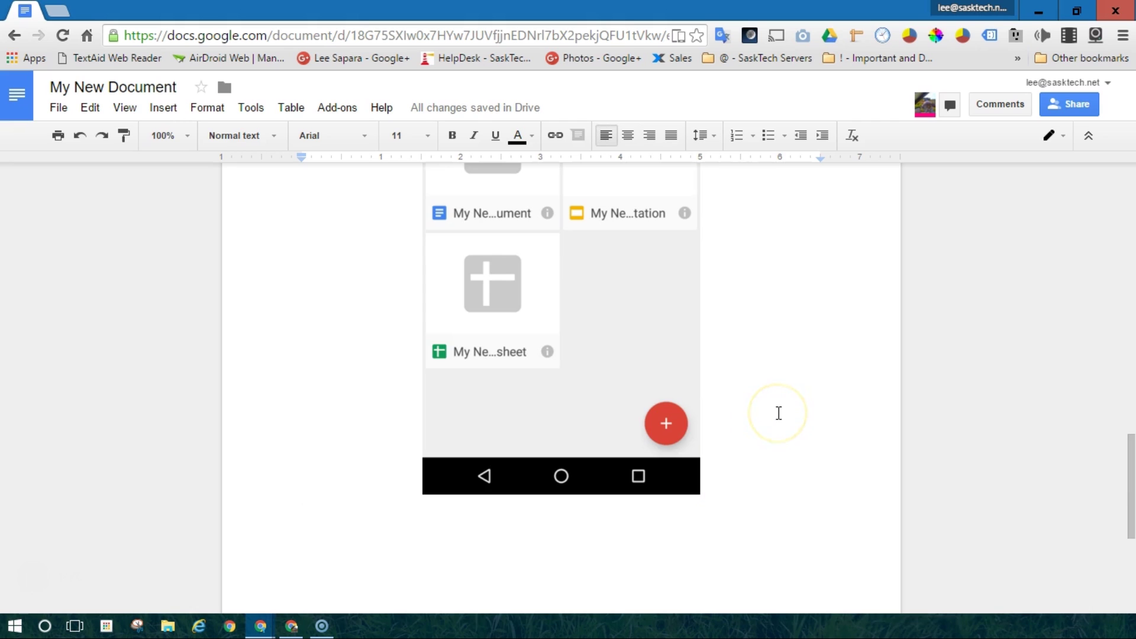
left_click(628, 136)
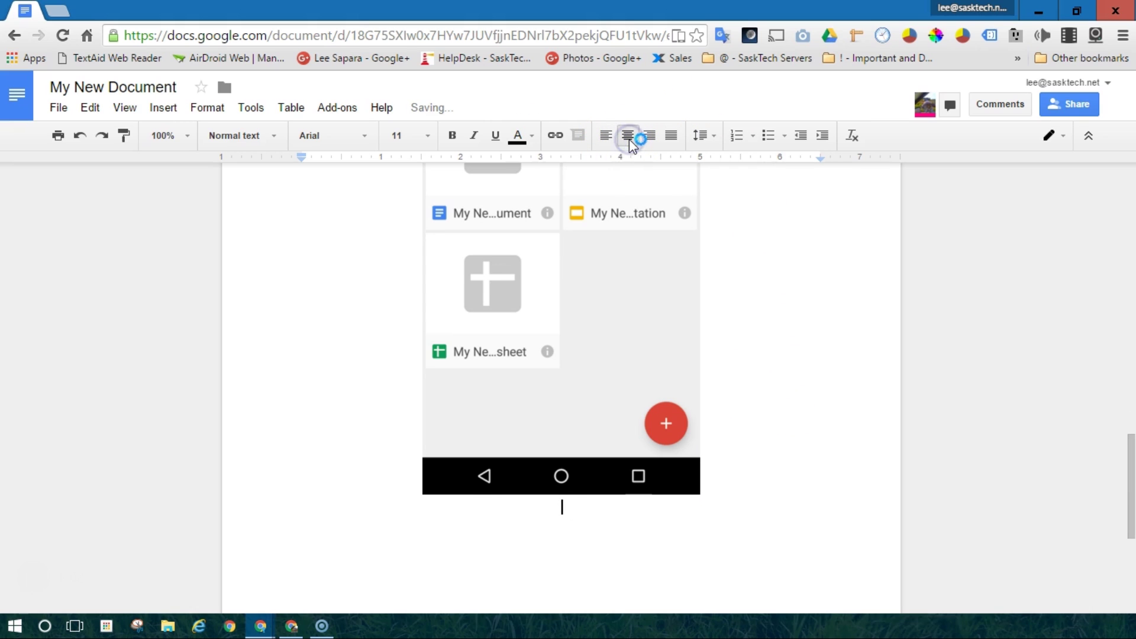
type("Mobile Version")
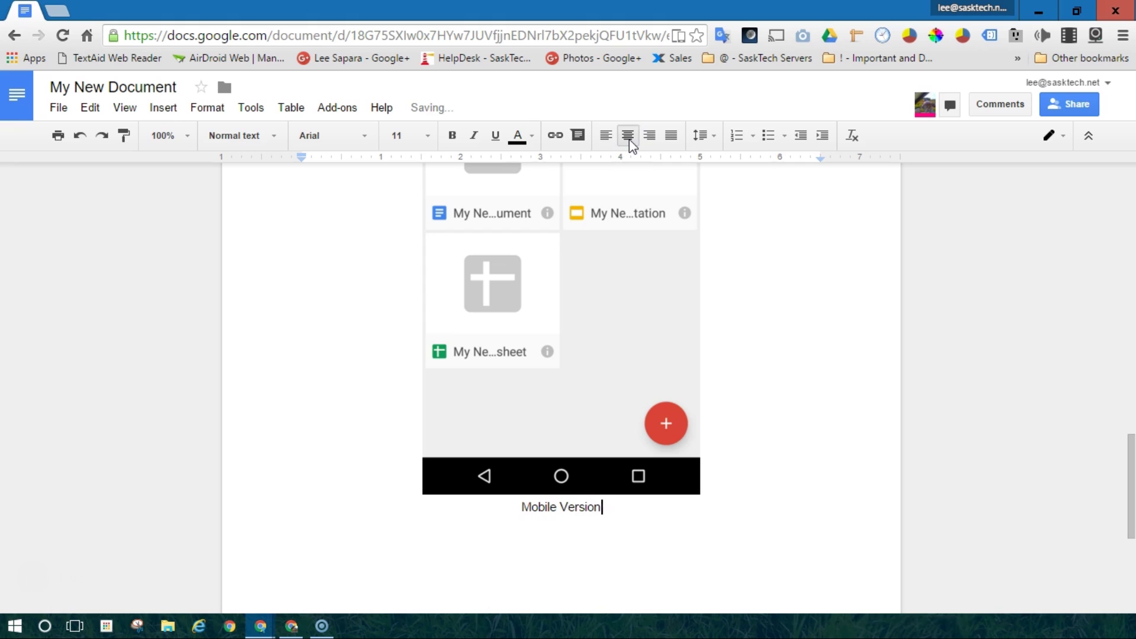
type("oog")
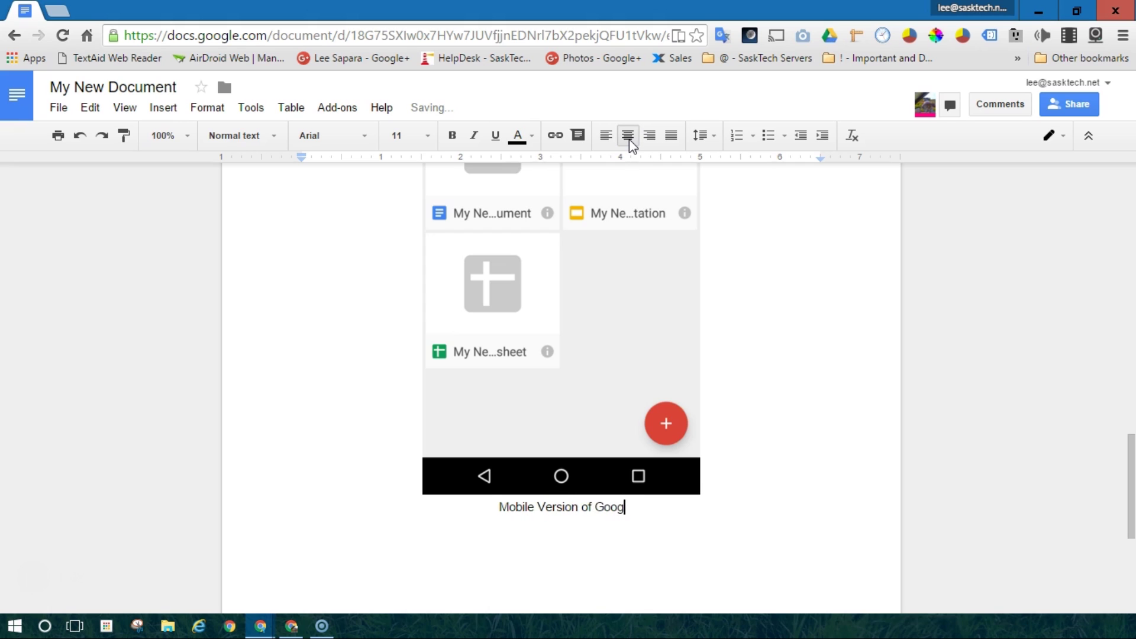
type("le Drive")
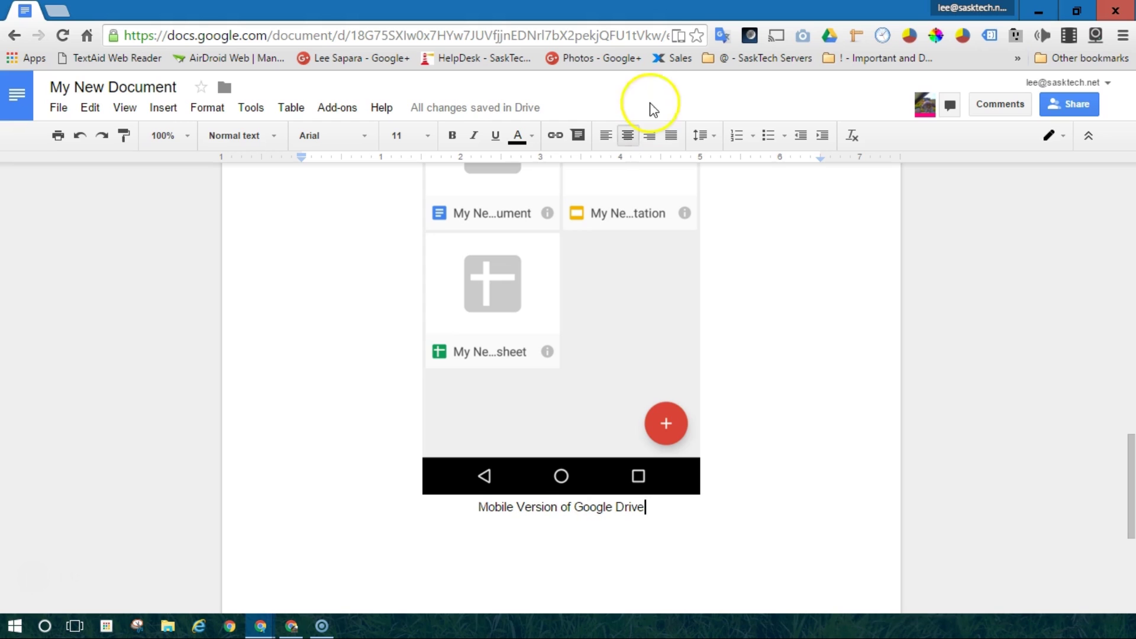
- Try a light green recolour on the screenshot, then reset the adjustments
left_click(621, 347)
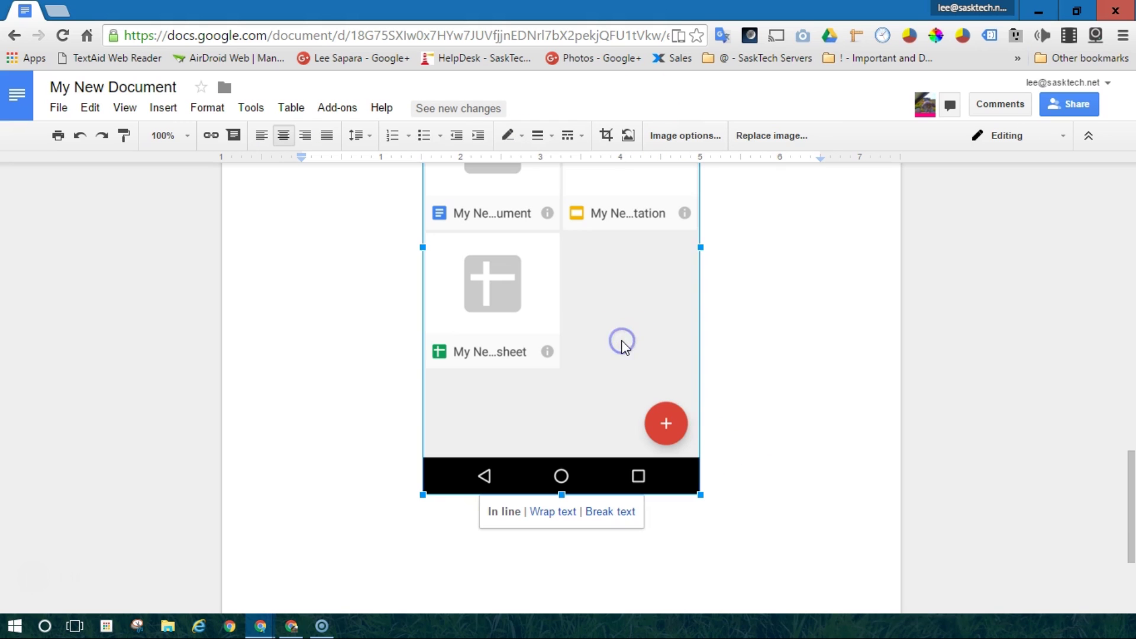
left_click(660, 138)
left_click(1016, 198)
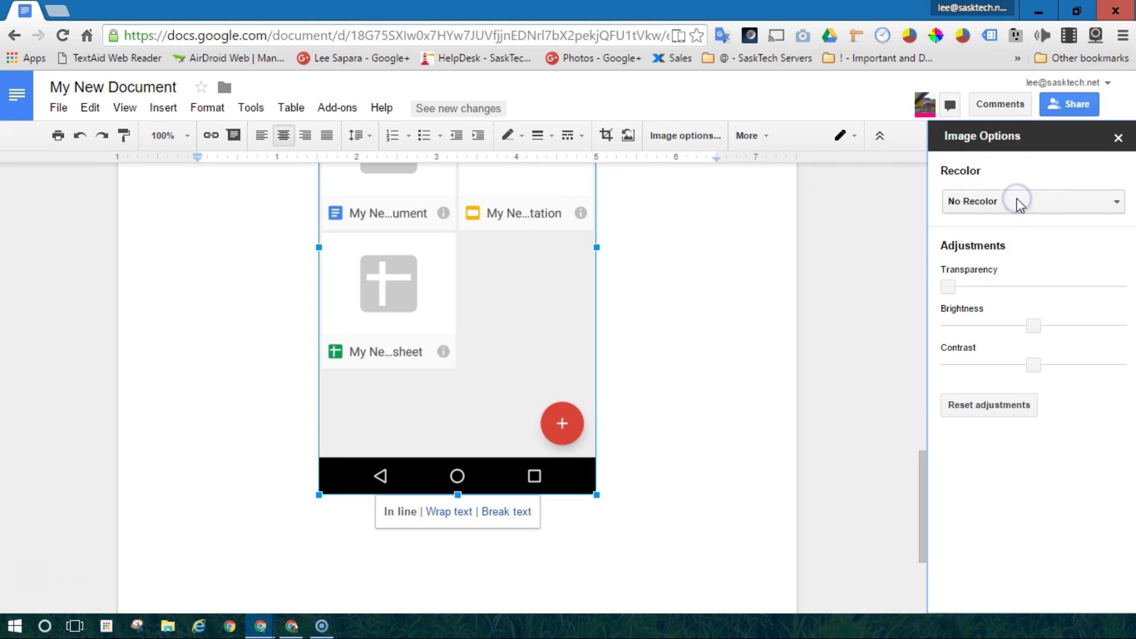
left_click(1042, 360)
left_click(991, 410)
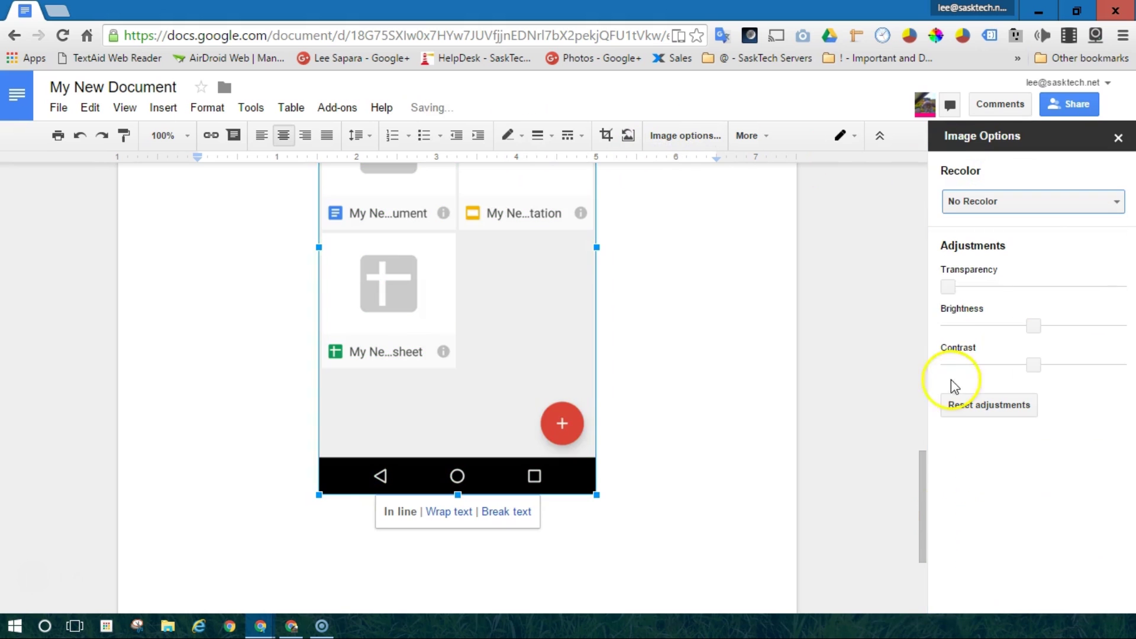
- Raise the screenshot's brightness and contrast, then bring up the Person 2 profile switcher
left_click_drag(1033, 326, 1071, 327)
left_click_drag(1048, 369, 1054, 365)
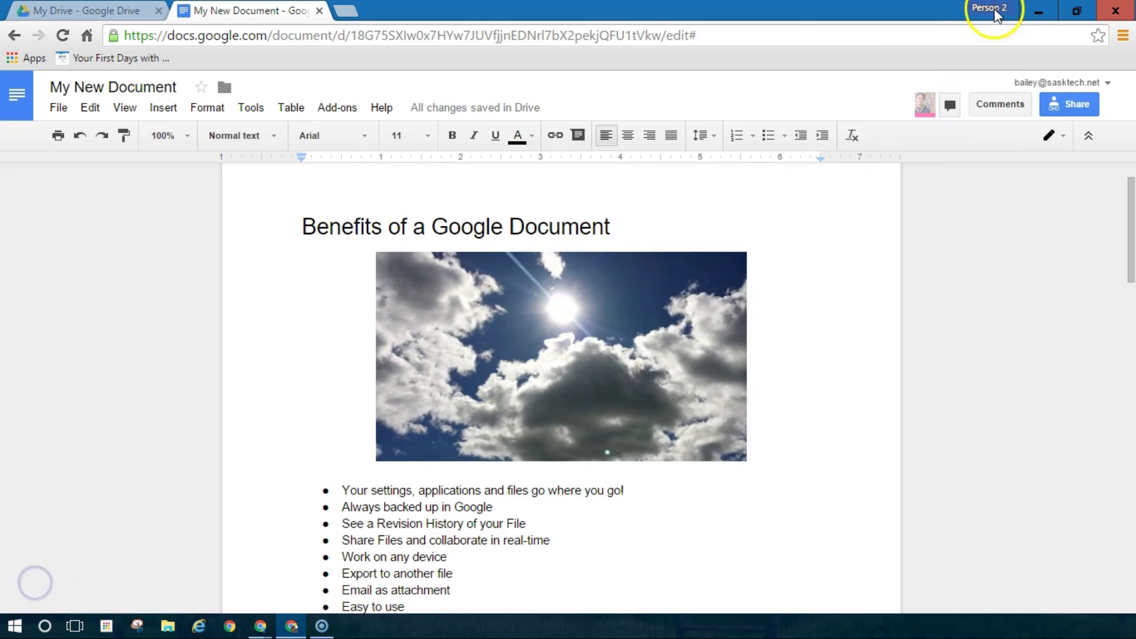
left_click(994, 7)
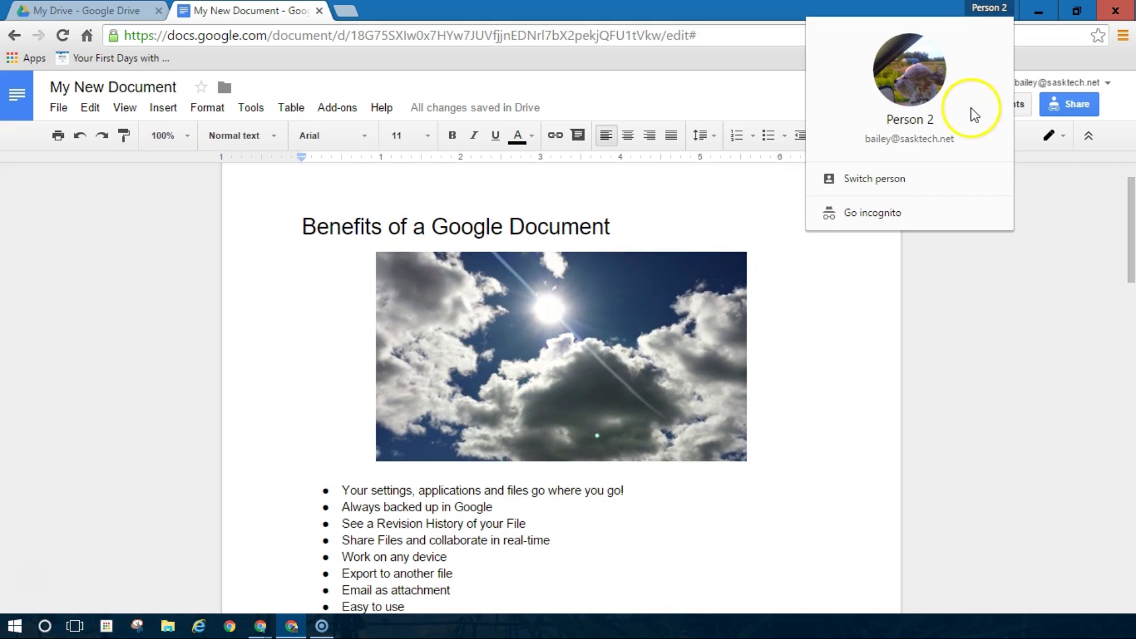